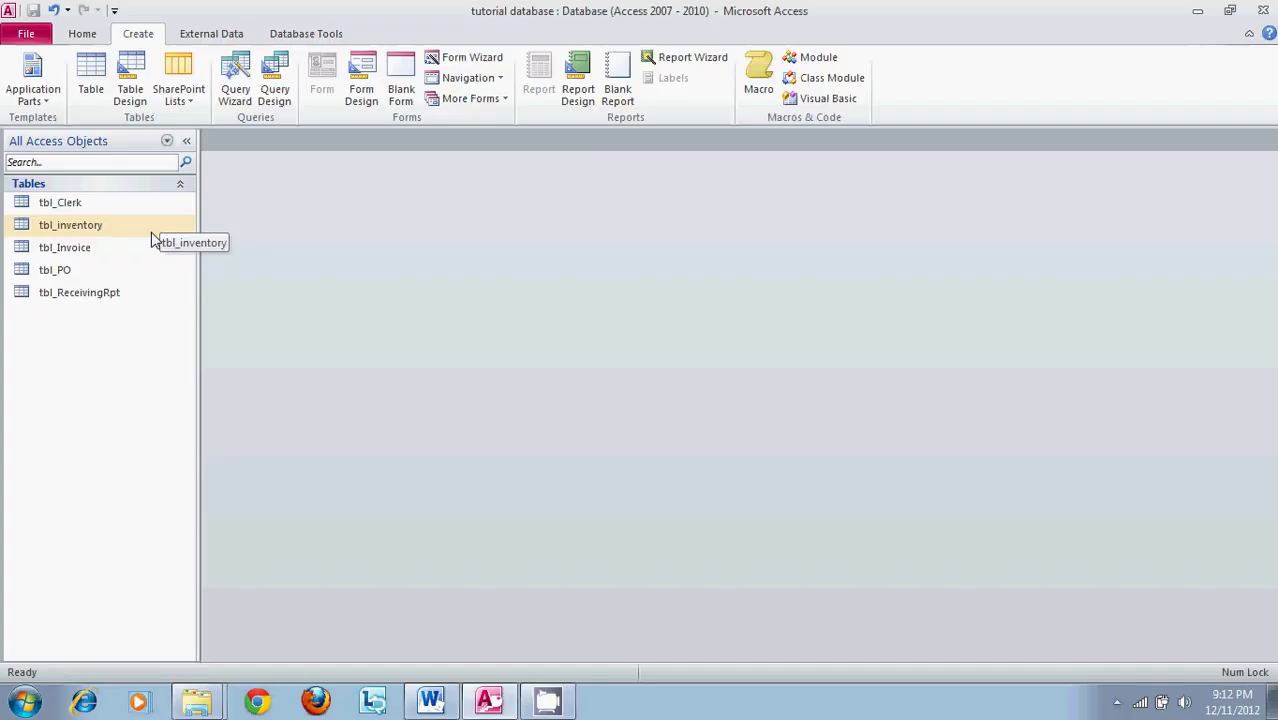
# Step: Switch the ribbon to the Database Tools tab
pyautogui.click(314, 32)
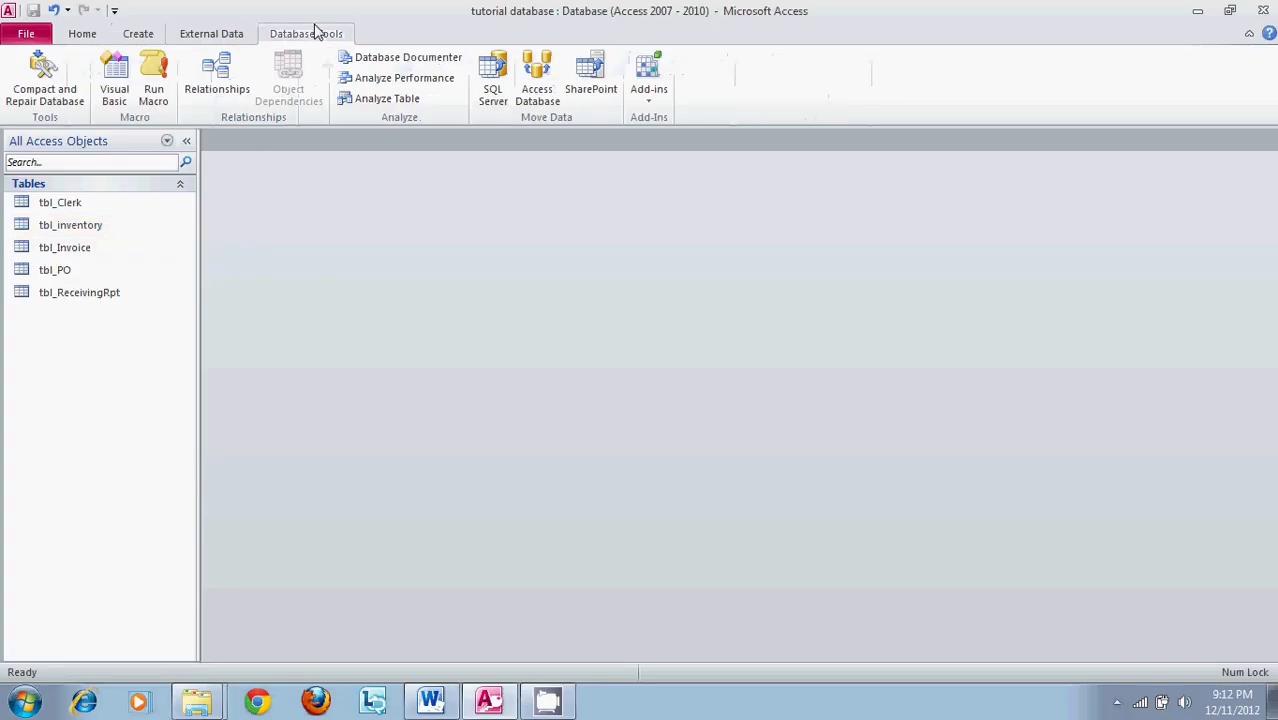
pyautogui.click(220, 75)
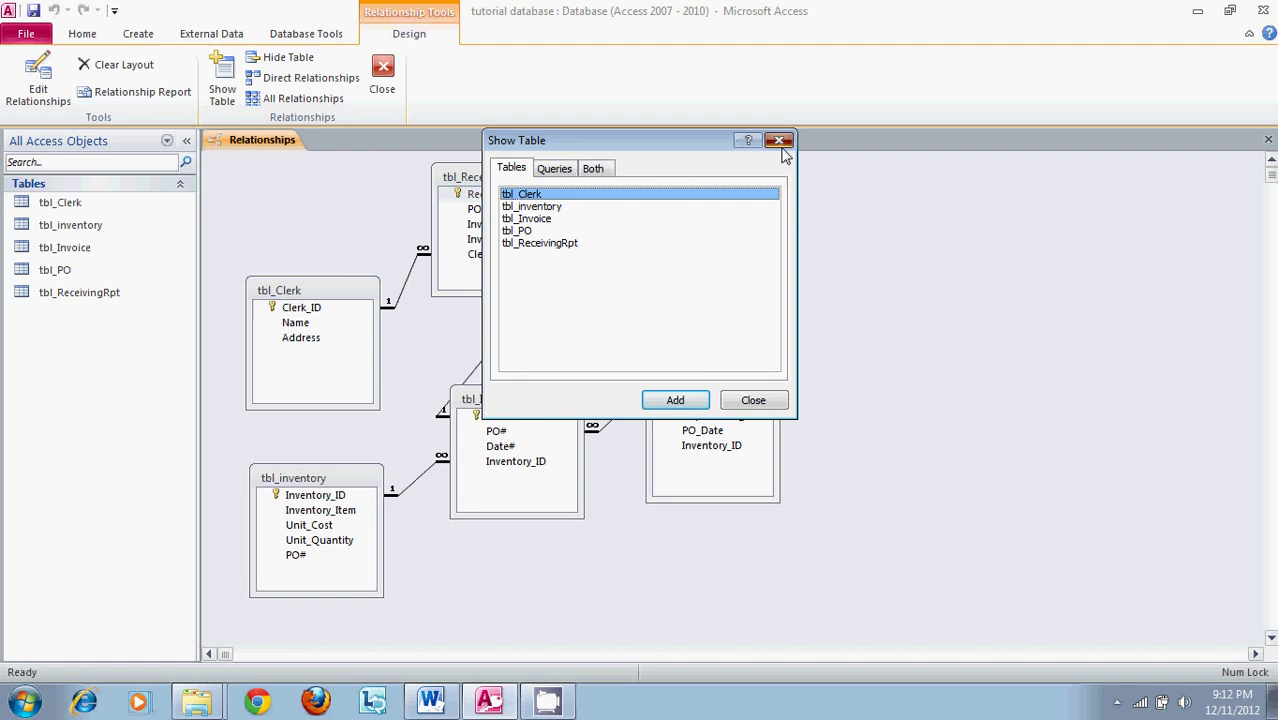
pyautogui.click(779, 141)
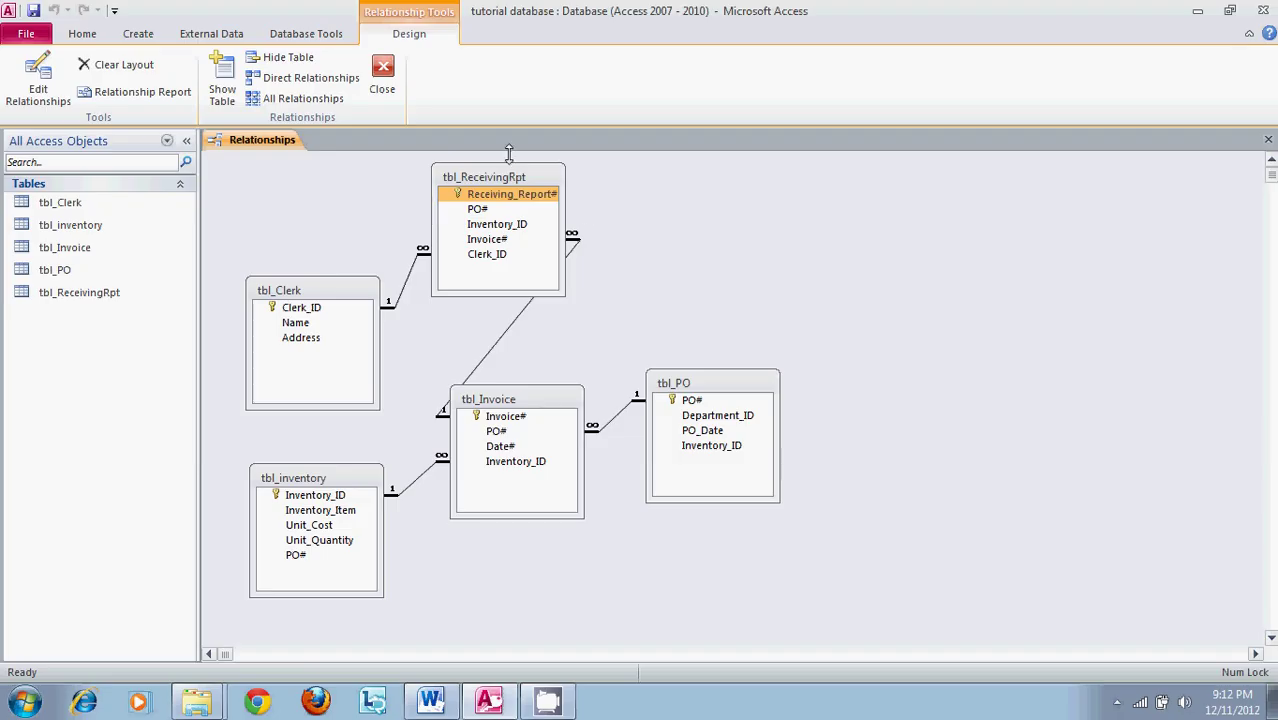
pyautogui.click(388, 92)
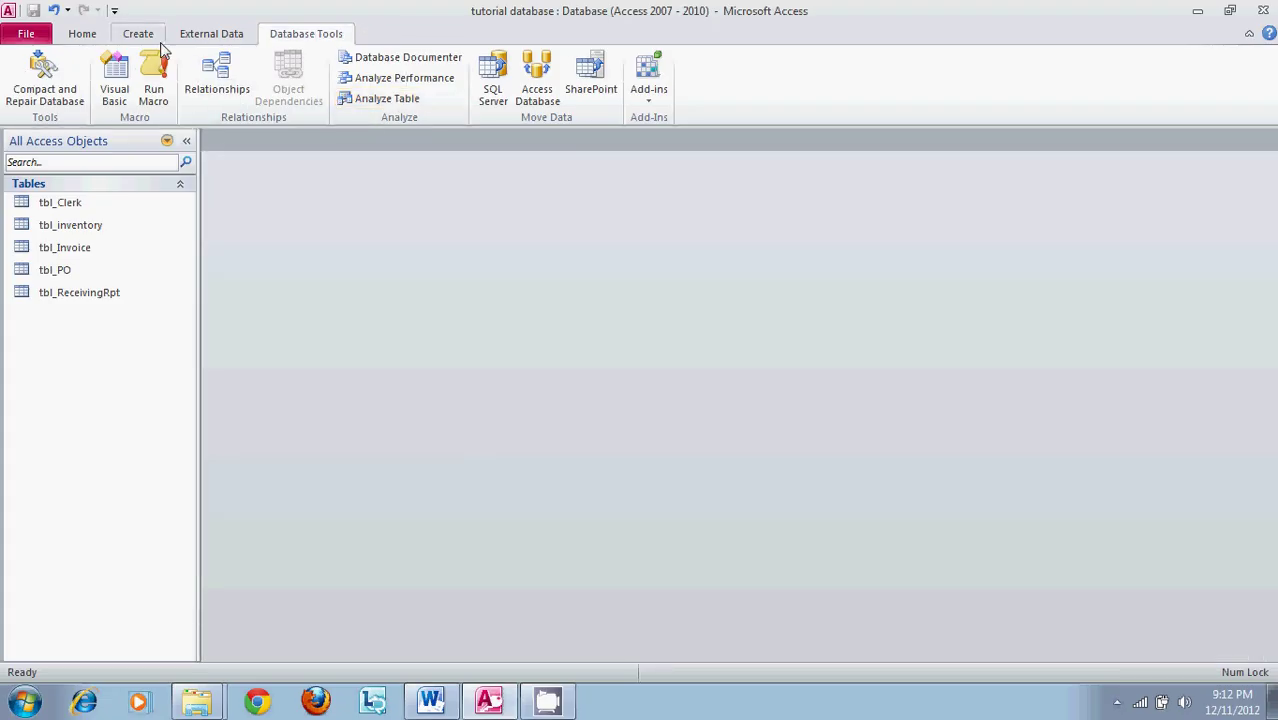
# Step: Create a query design with tbl_Clerk, tbl_inventory, tbl_Invoice, tbl_PO and tbl_ReceivingRpt, repositioning tbl_ReceivingRpt
pyautogui.click(138, 34)
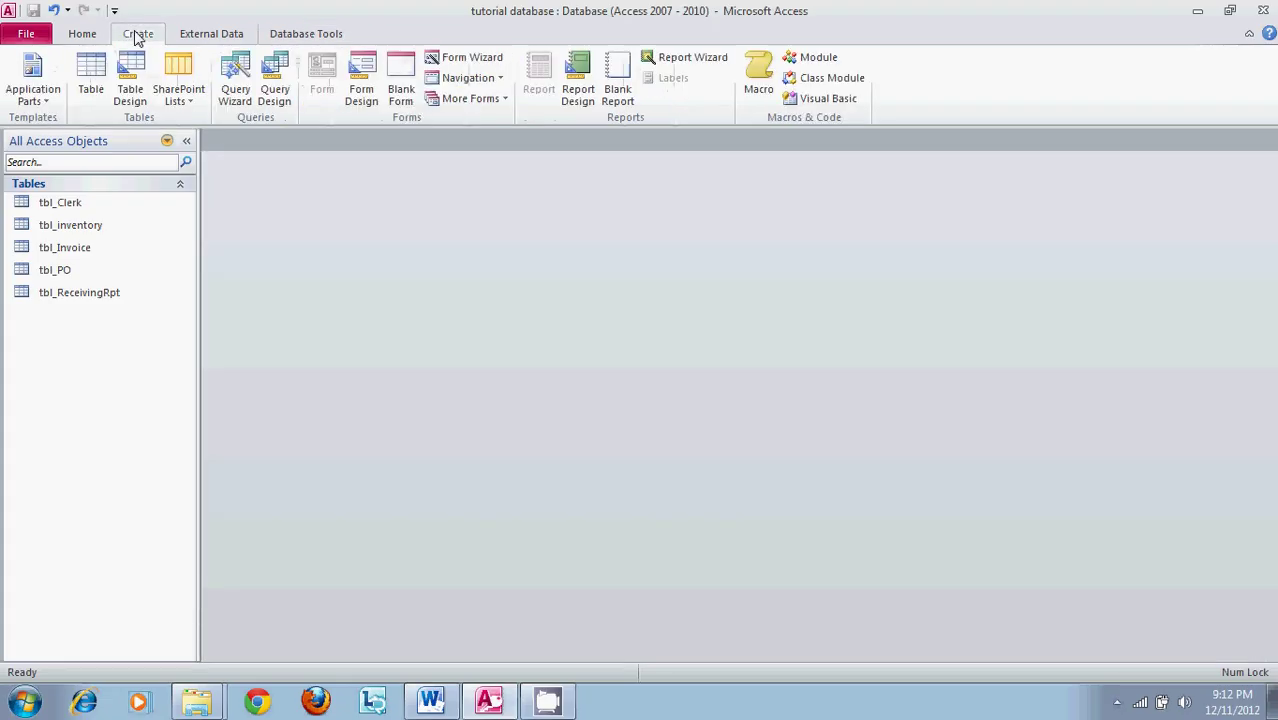
pyautogui.click(280, 80)
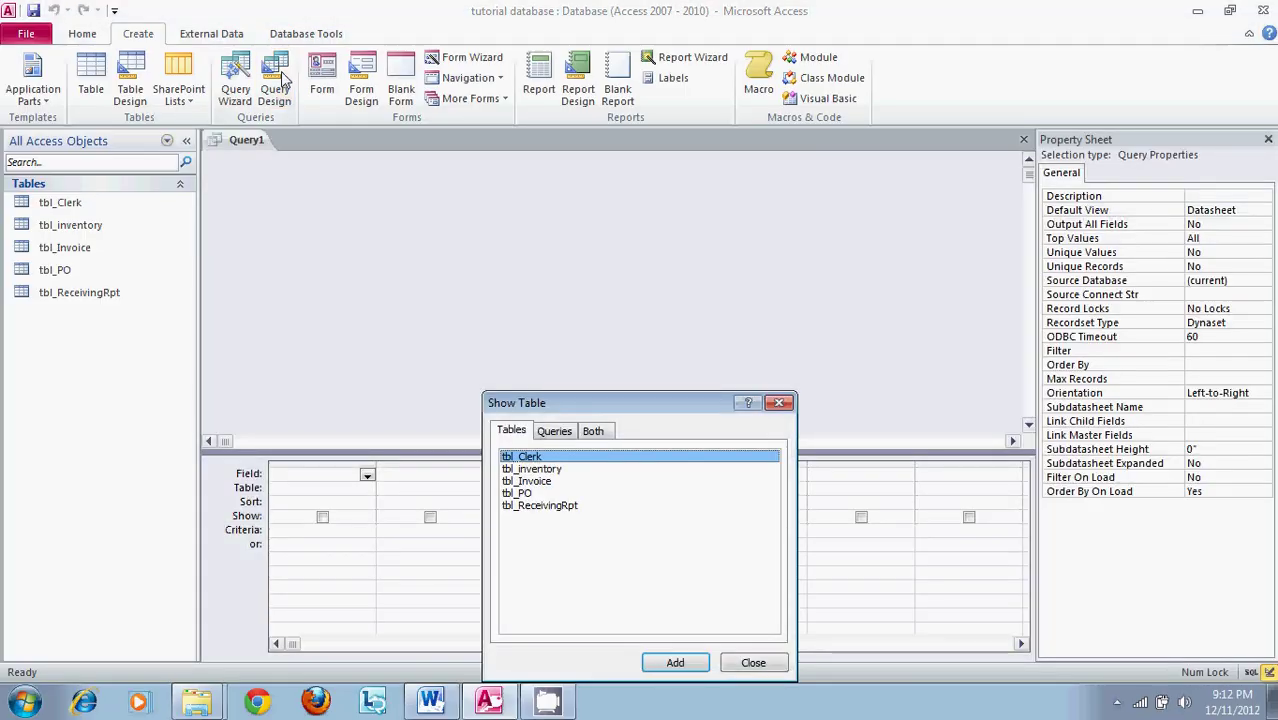
pyautogui.doubleClick(587, 458)
pyautogui.doubleClick(585, 469)
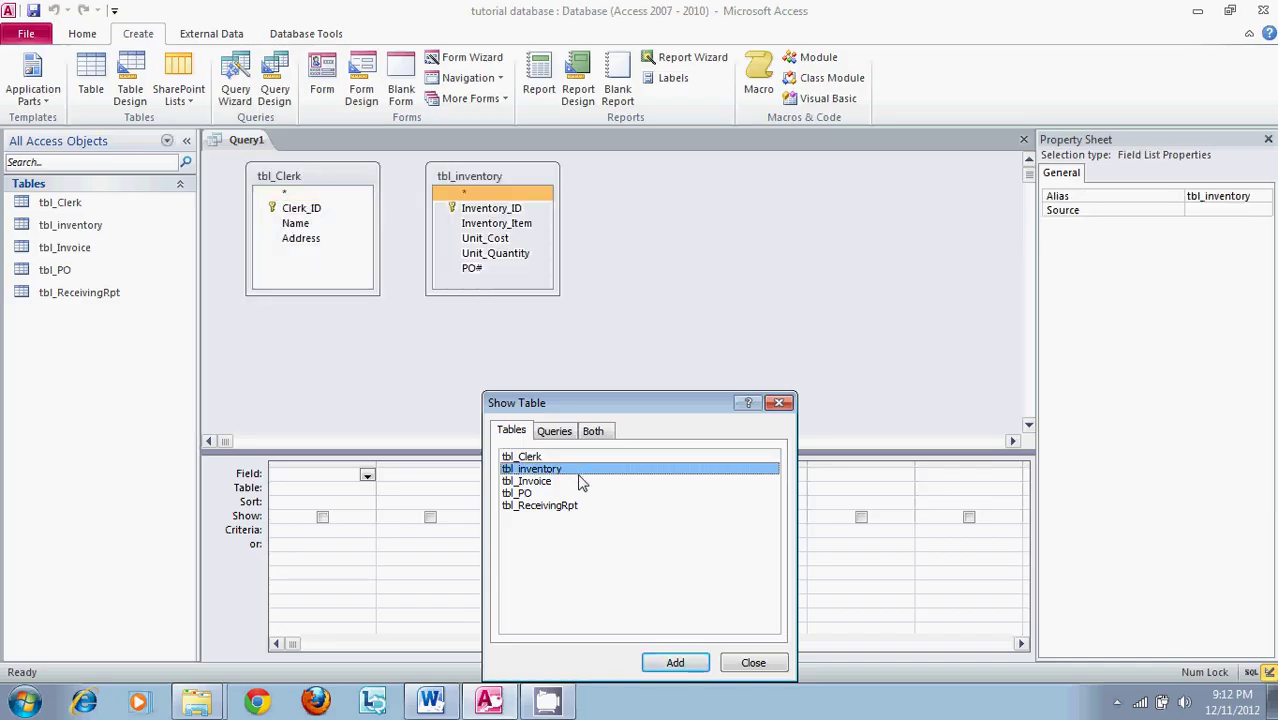
pyautogui.doubleClick(580, 481)
pyautogui.doubleClick(576, 494)
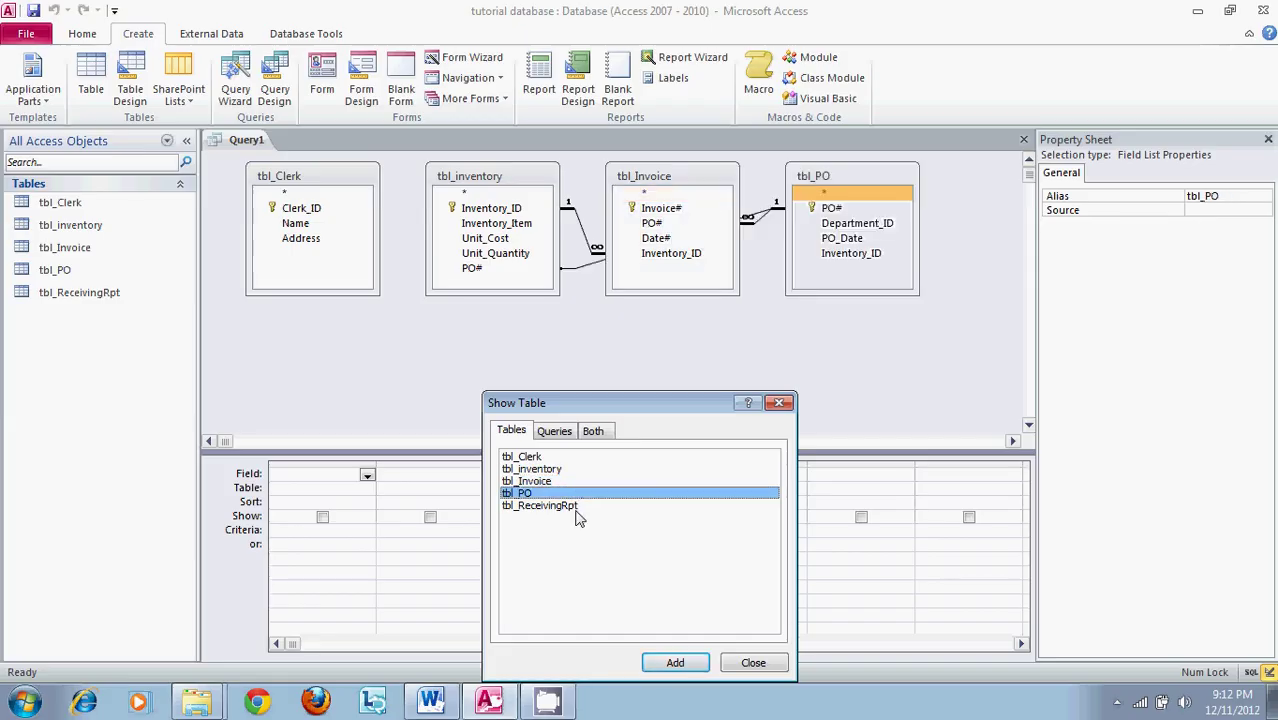
pyautogui.doubleClick(578, 506)
pyautogui.click(752, 663)
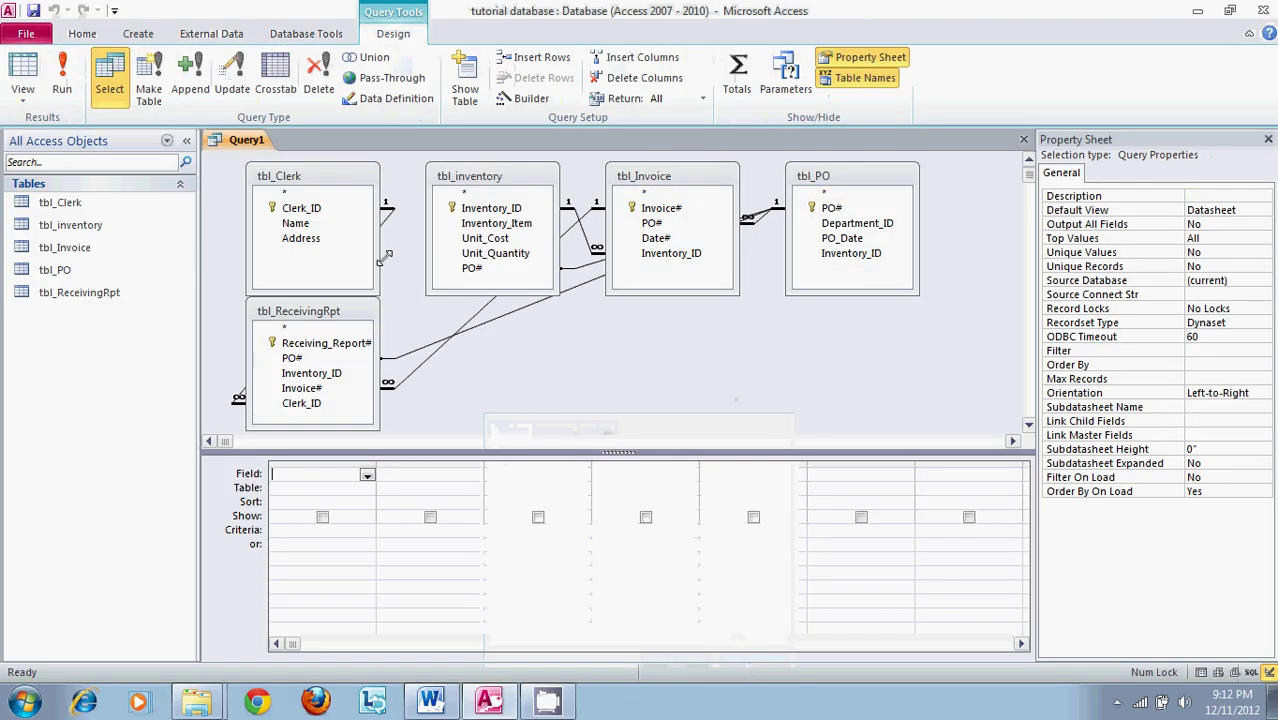
pyautogui.moveTo(344, 317); pyautogui.dragTo(592, 324)
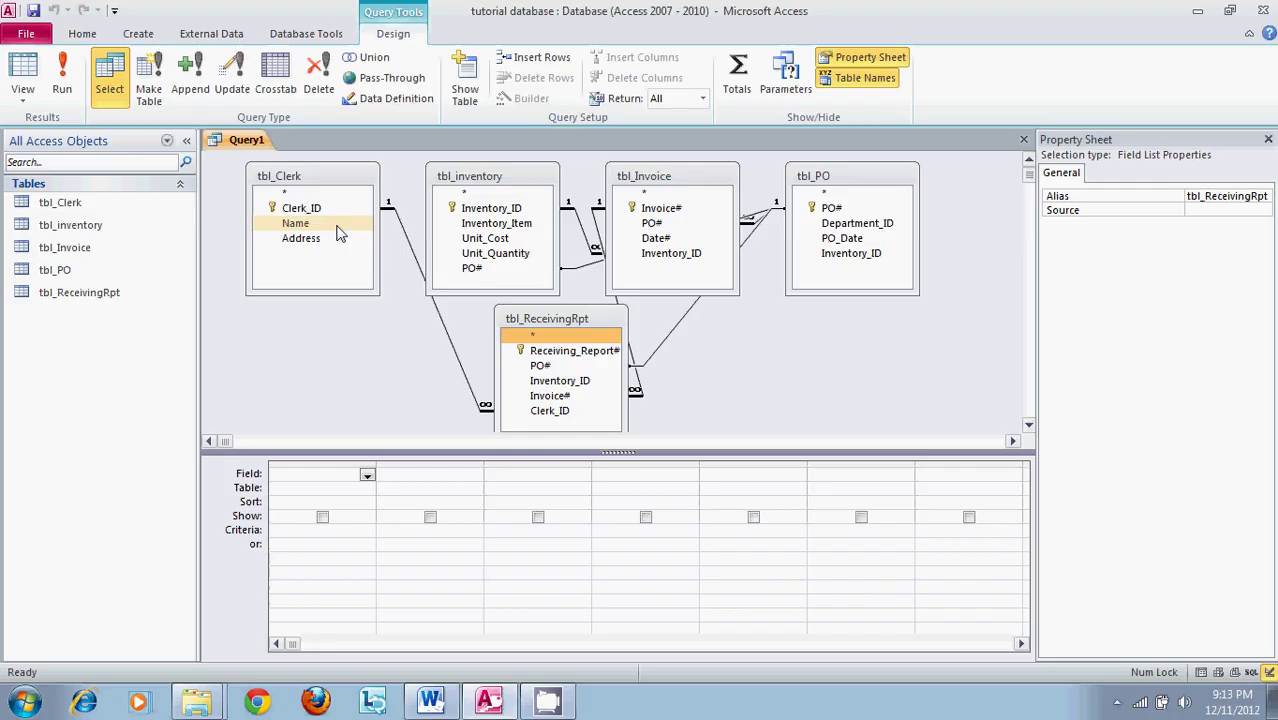
# Step: Place Name, Inventory_Item, Unit_Cost, PO# and Date# in the design grid and run the query
pyautogui.doubleClick(338, 228)
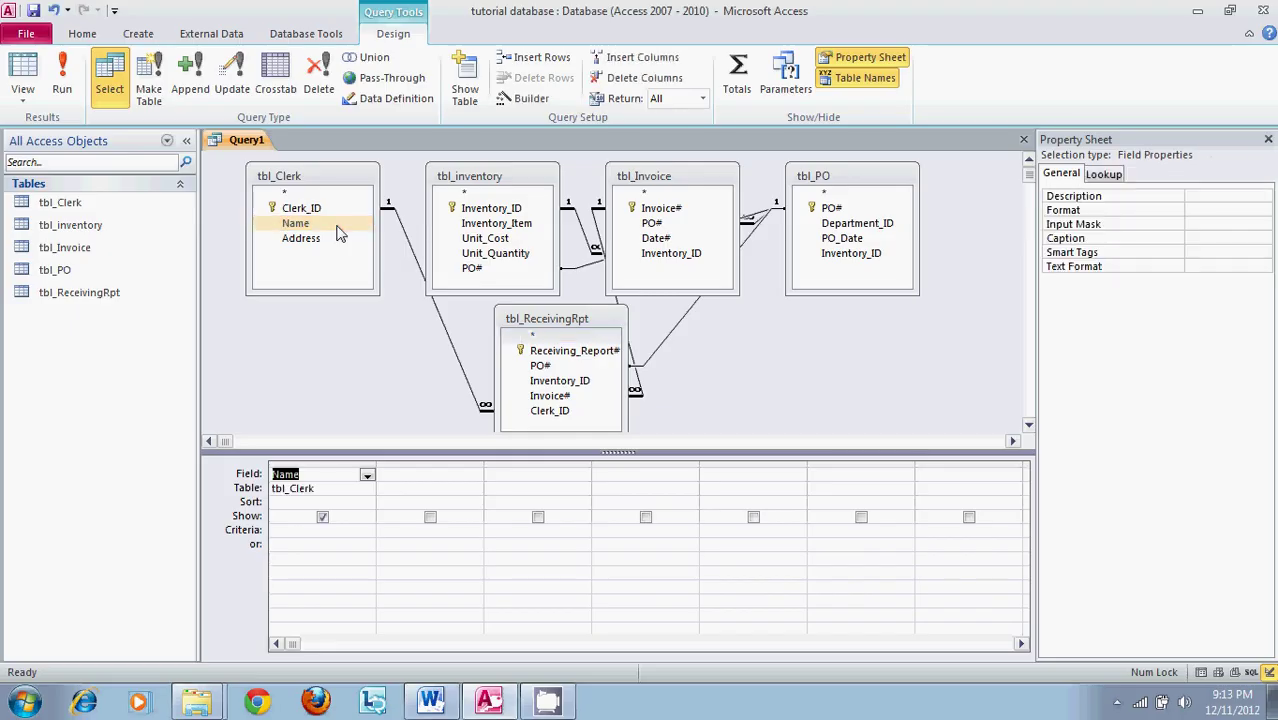
pyautogui.doubleClick(497, 223)
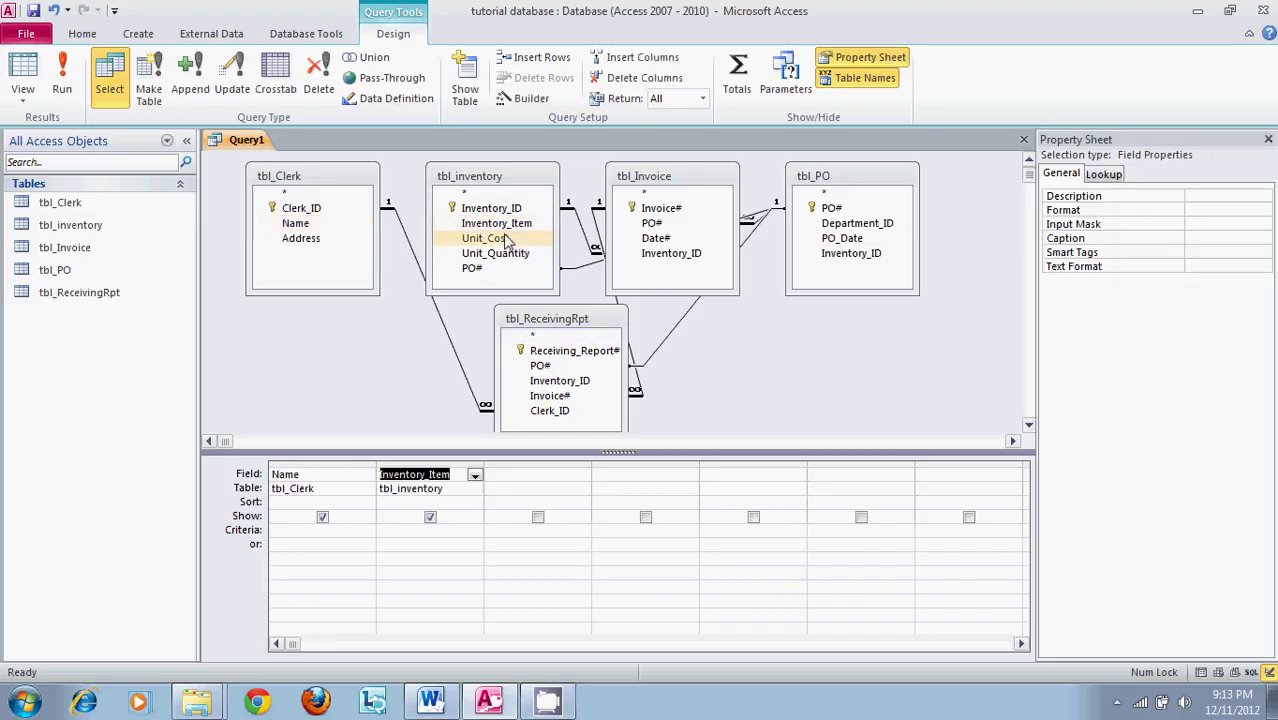
pyautogui.doubleClick(505, 238)
pyautogui.doubleClick(498, 268)
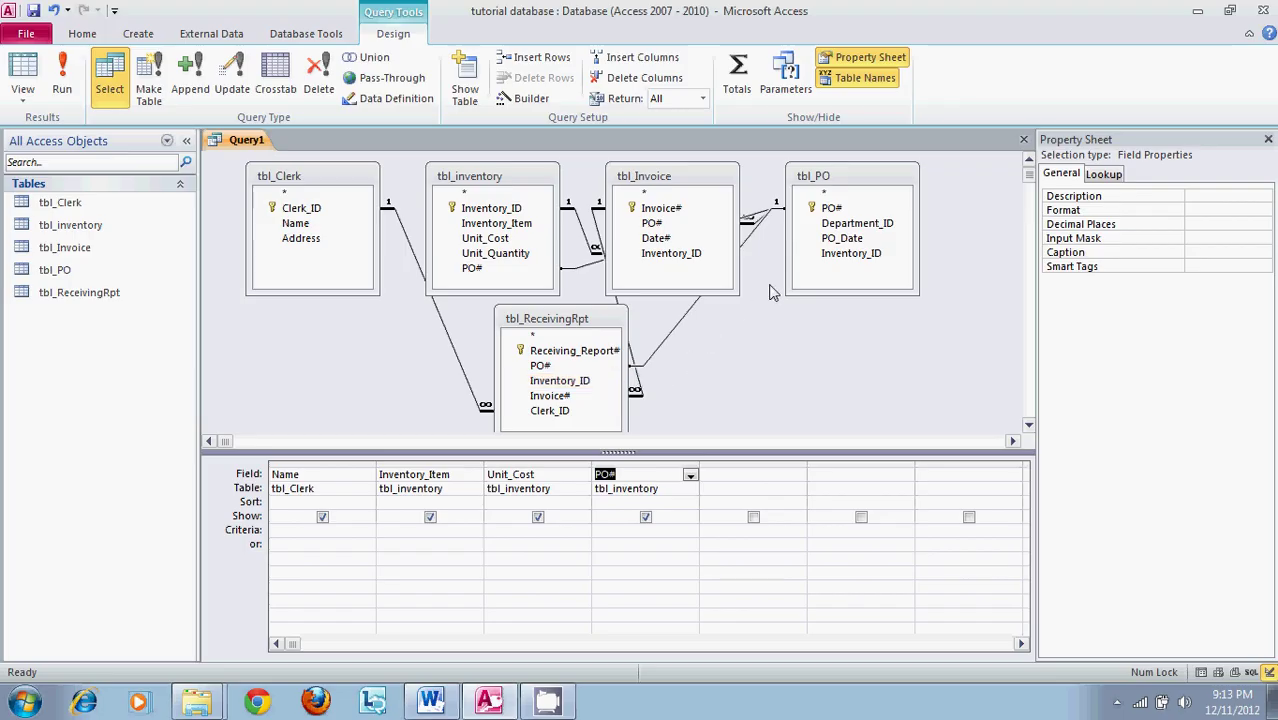
pyautogui.doubleClick(703, 240)
pyautogui.click(743, 570)
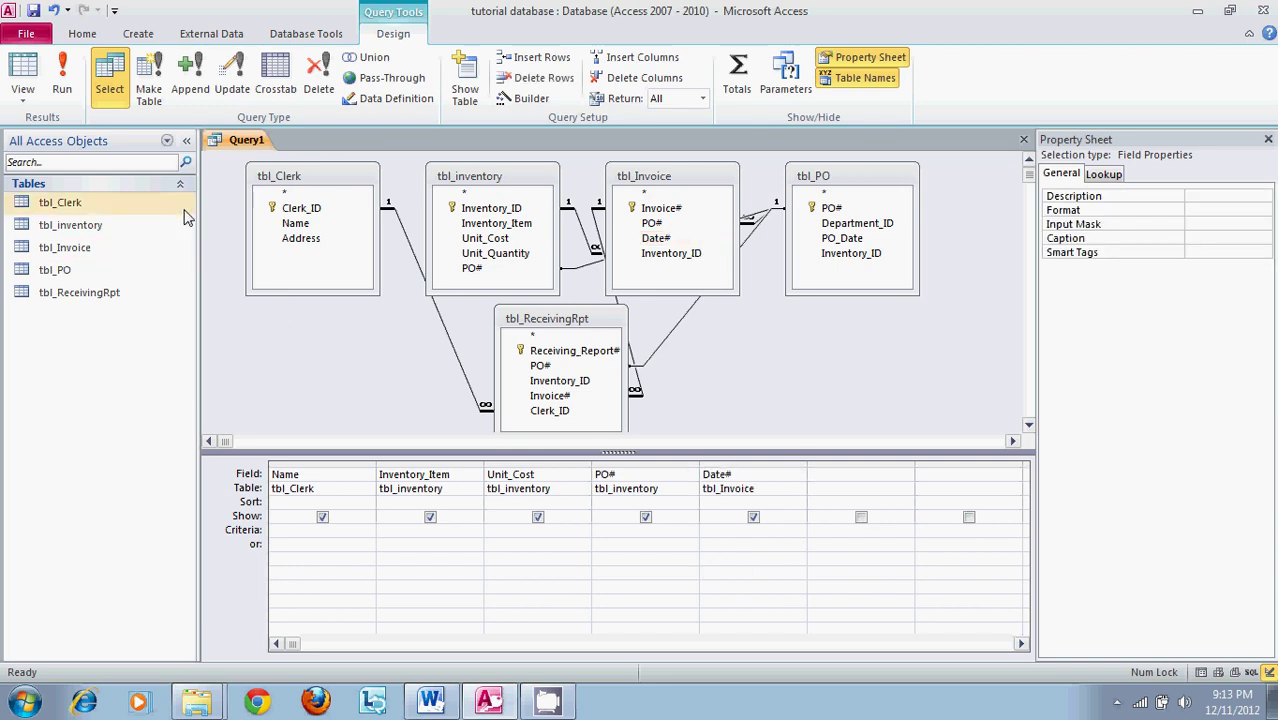
pyautogui.click(64, 80)
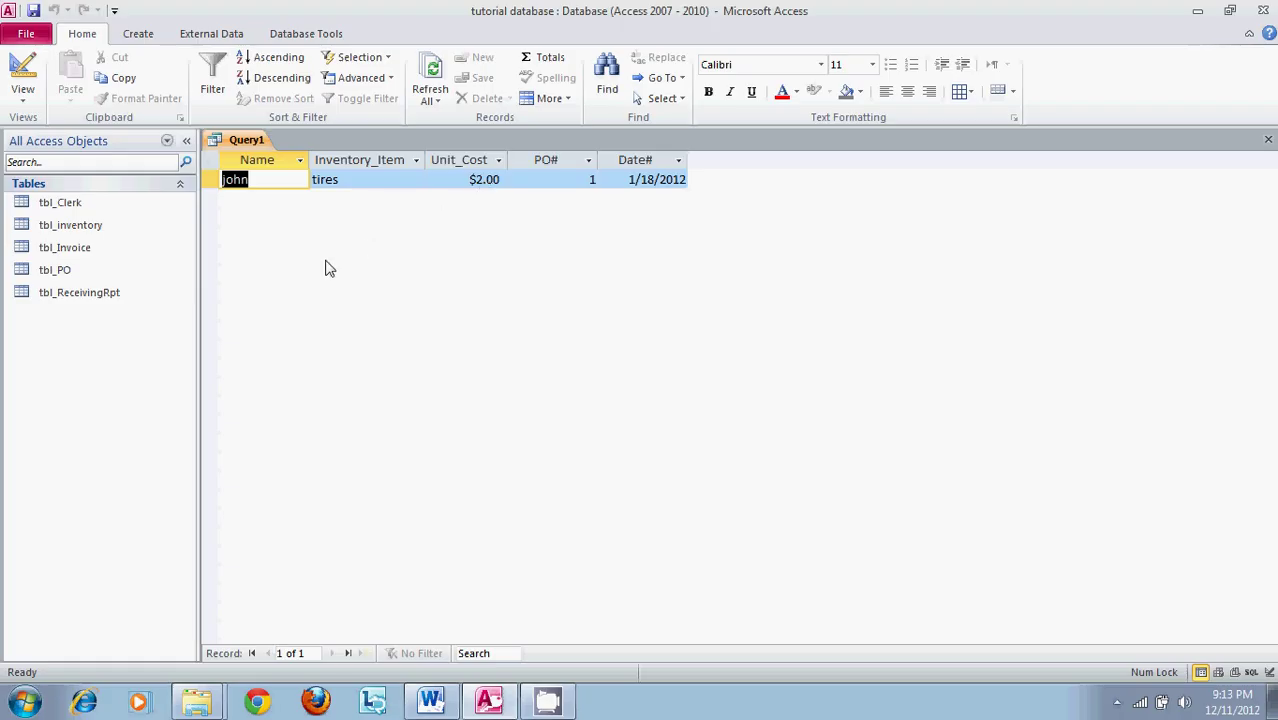
# Step: Save the query under the name qry_Update1
pyautogui.click(33, 11)
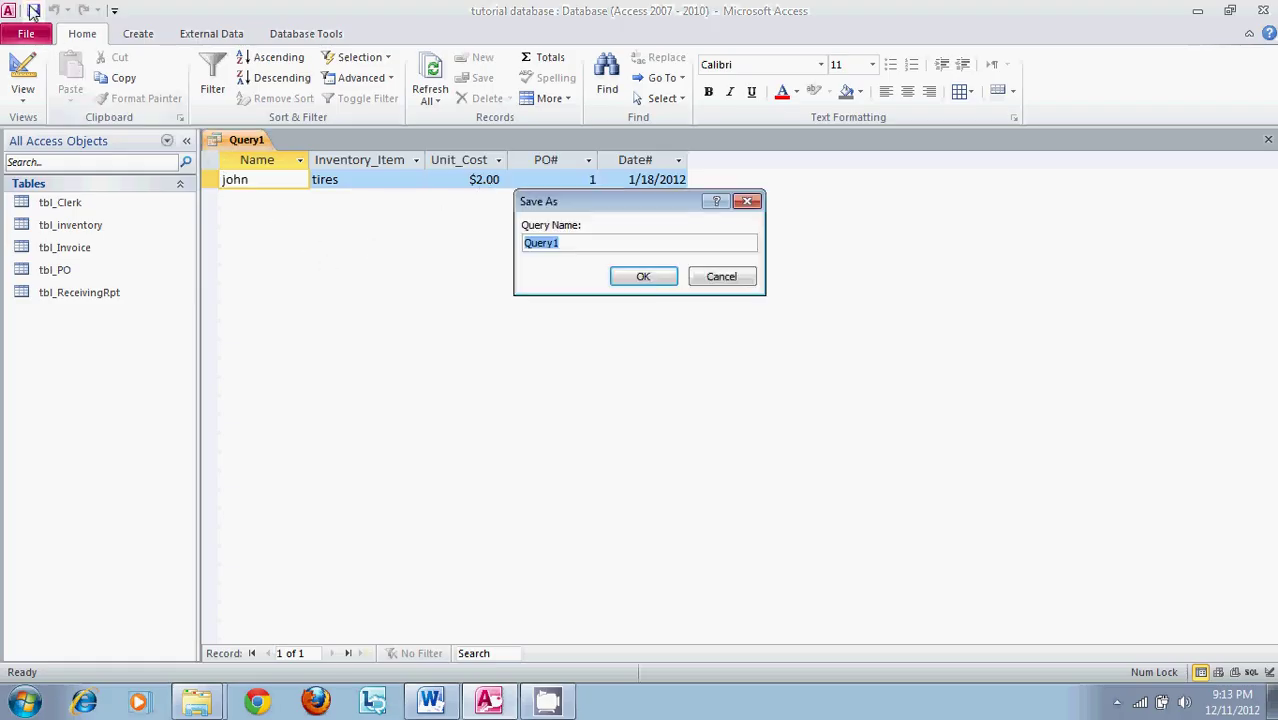
pyautogui.write('qry')
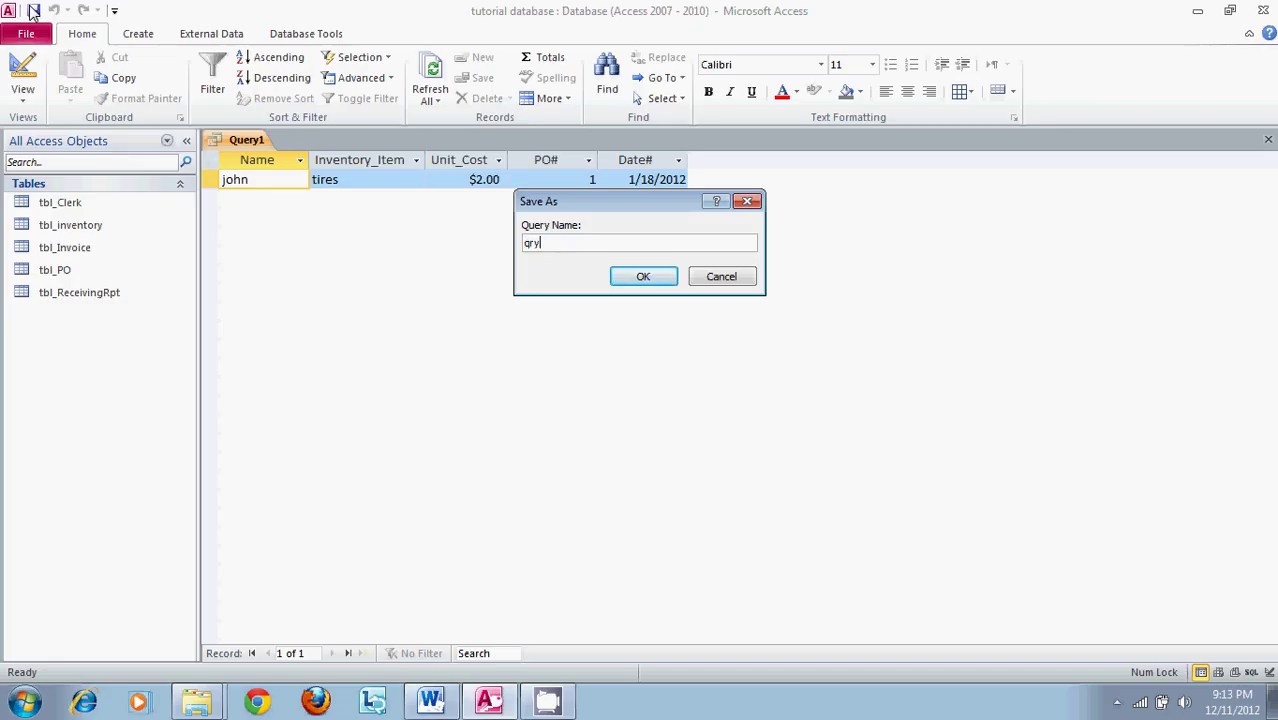
pyautogui.write('_Update1')
pyautogui.click(641, 277)
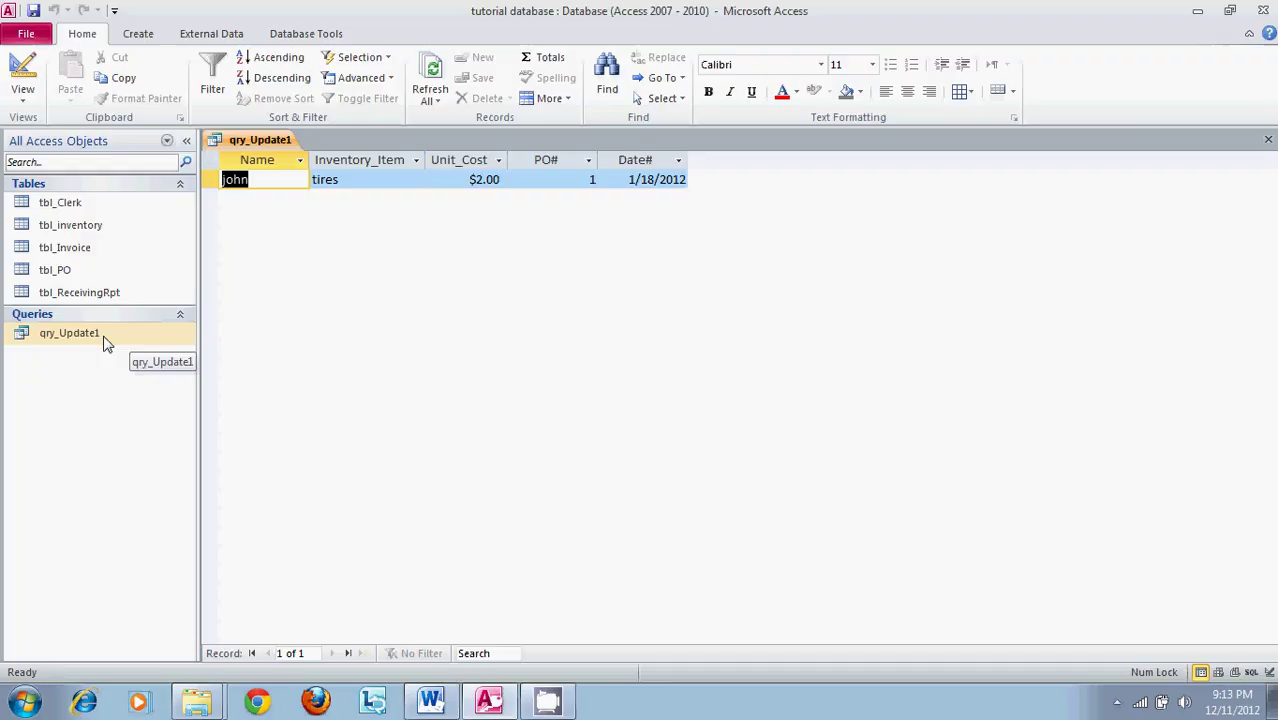
# Step: Copy qry_Update1 and paste it into the navigation pane under the name qry_Update2
pyautogui.click(107, 344)
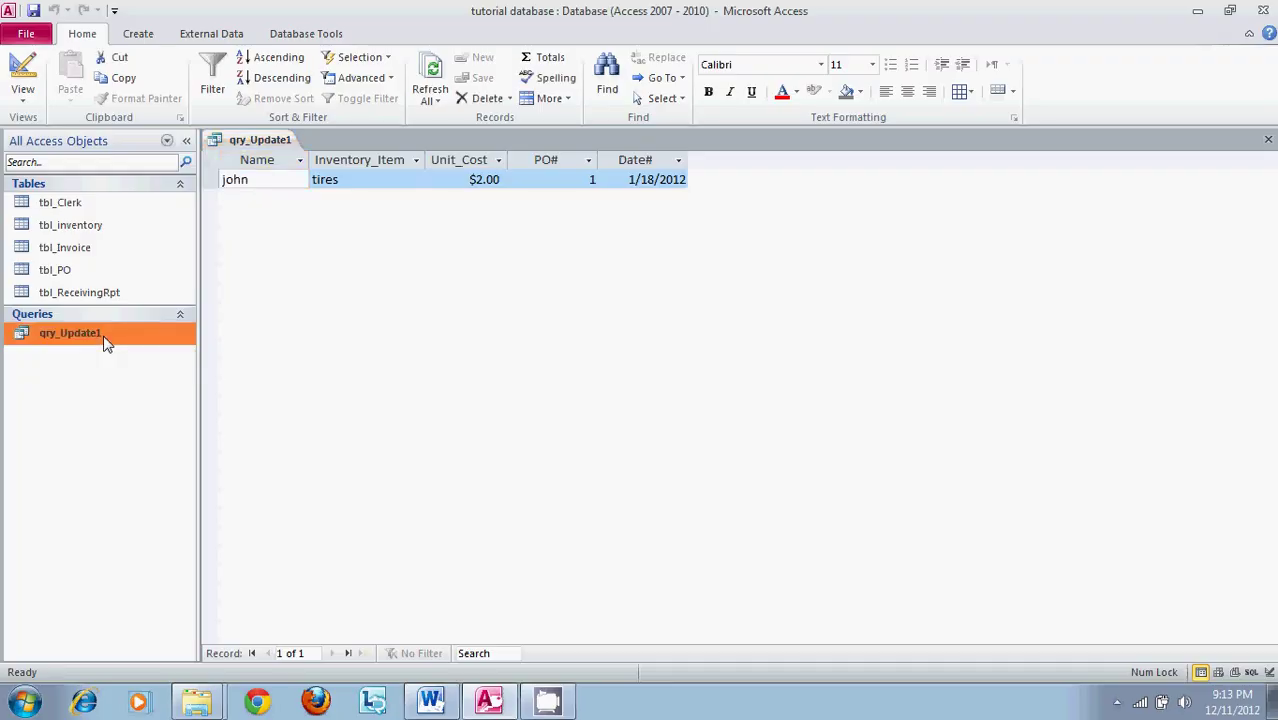
pyautogui.rightClick(107, 344)
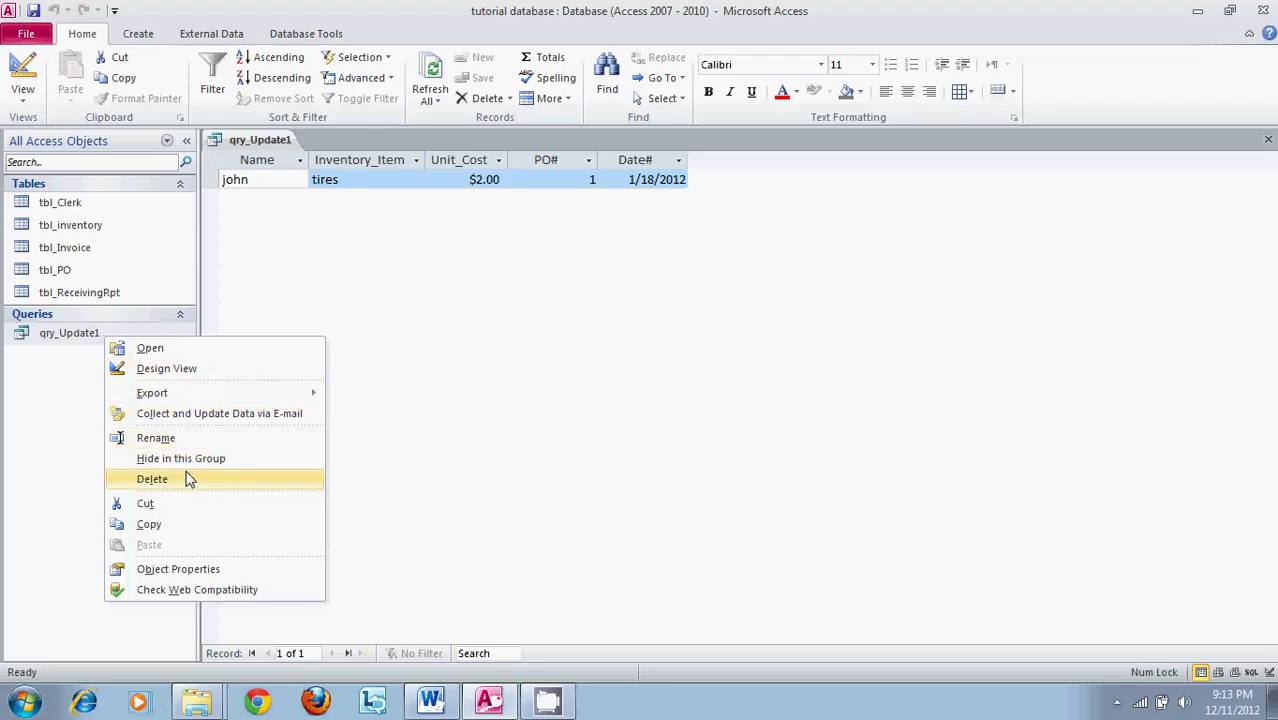
pyautogui.click(185, 524)
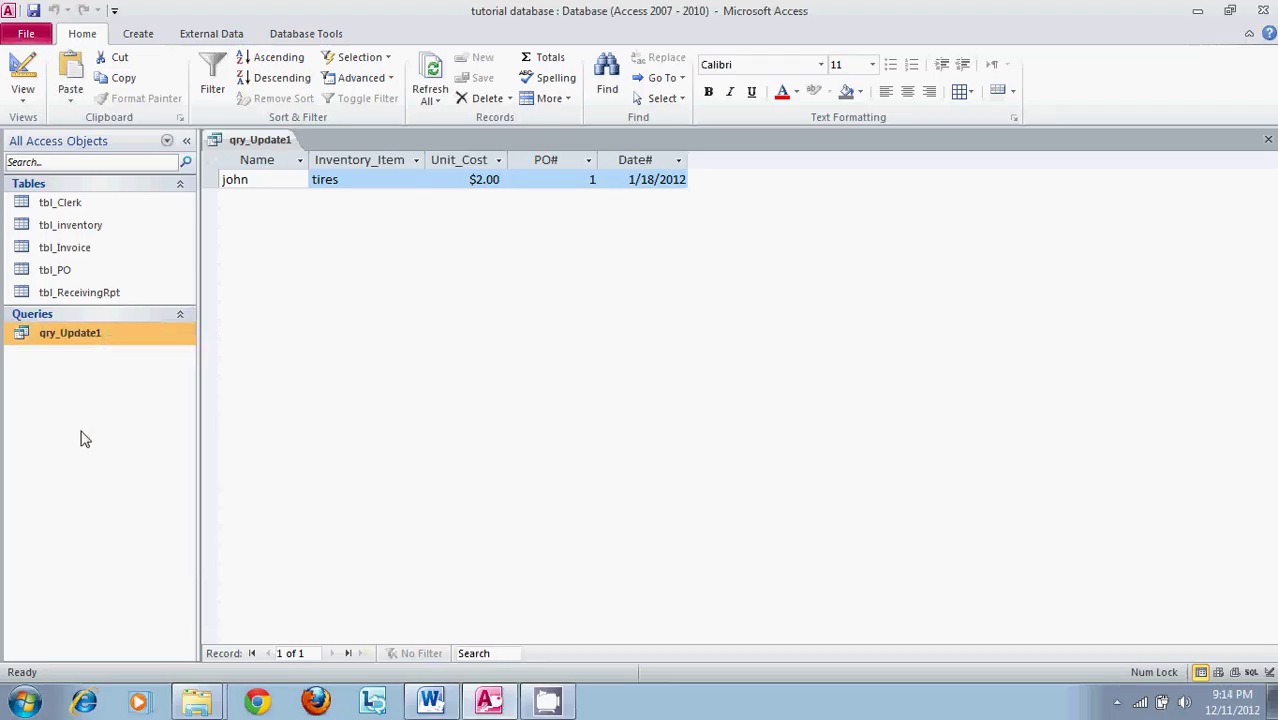
pyautogui.rightClick(84, 437)
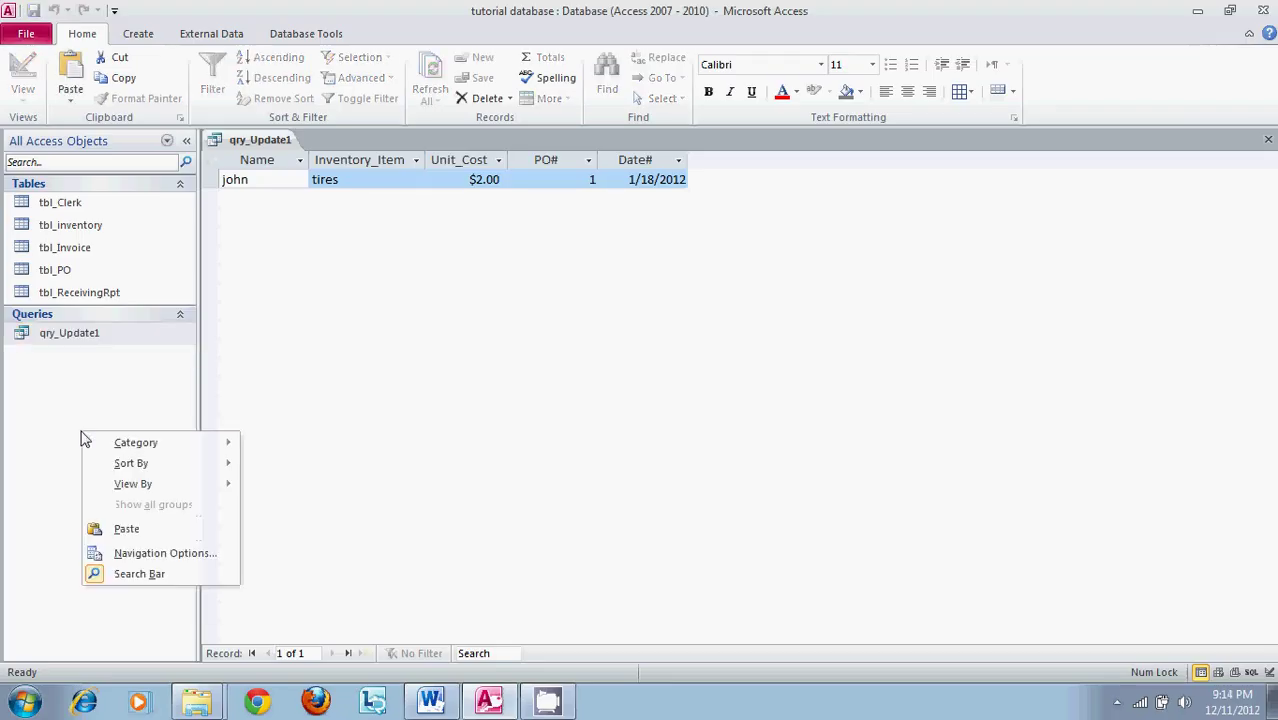
pyautogui.click(147, 530)
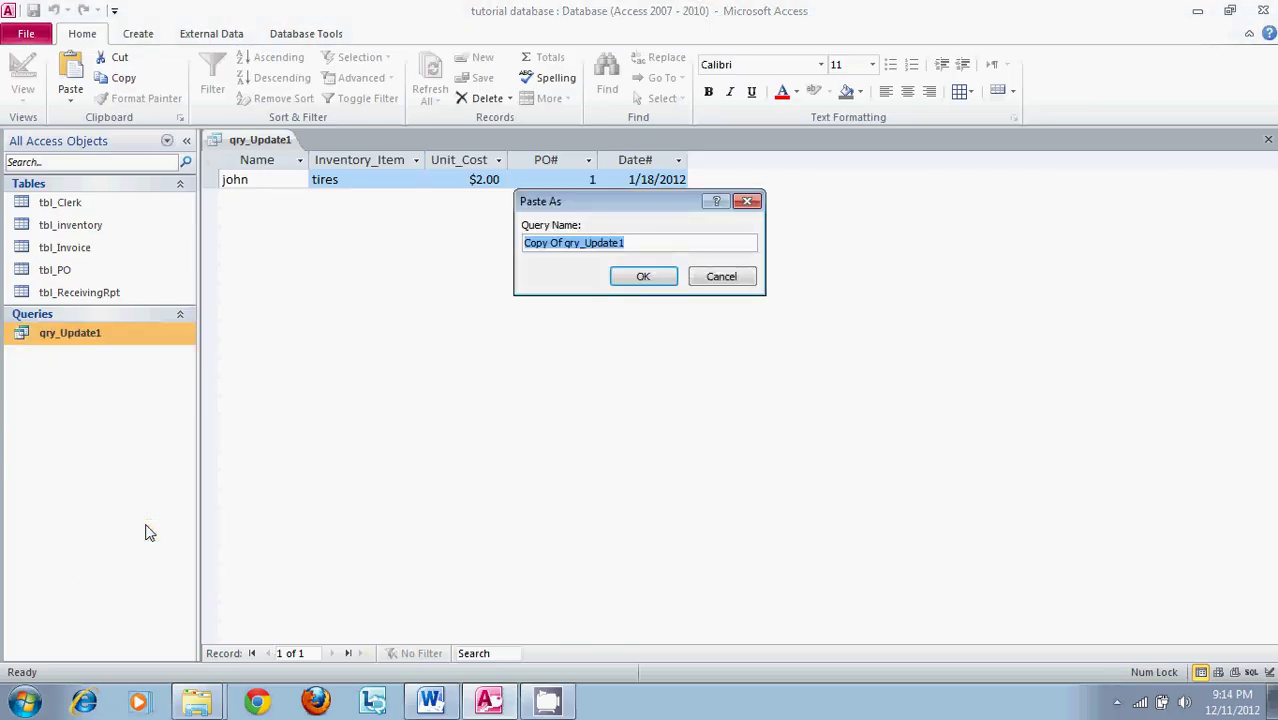
pyautogui.click(561, 243)
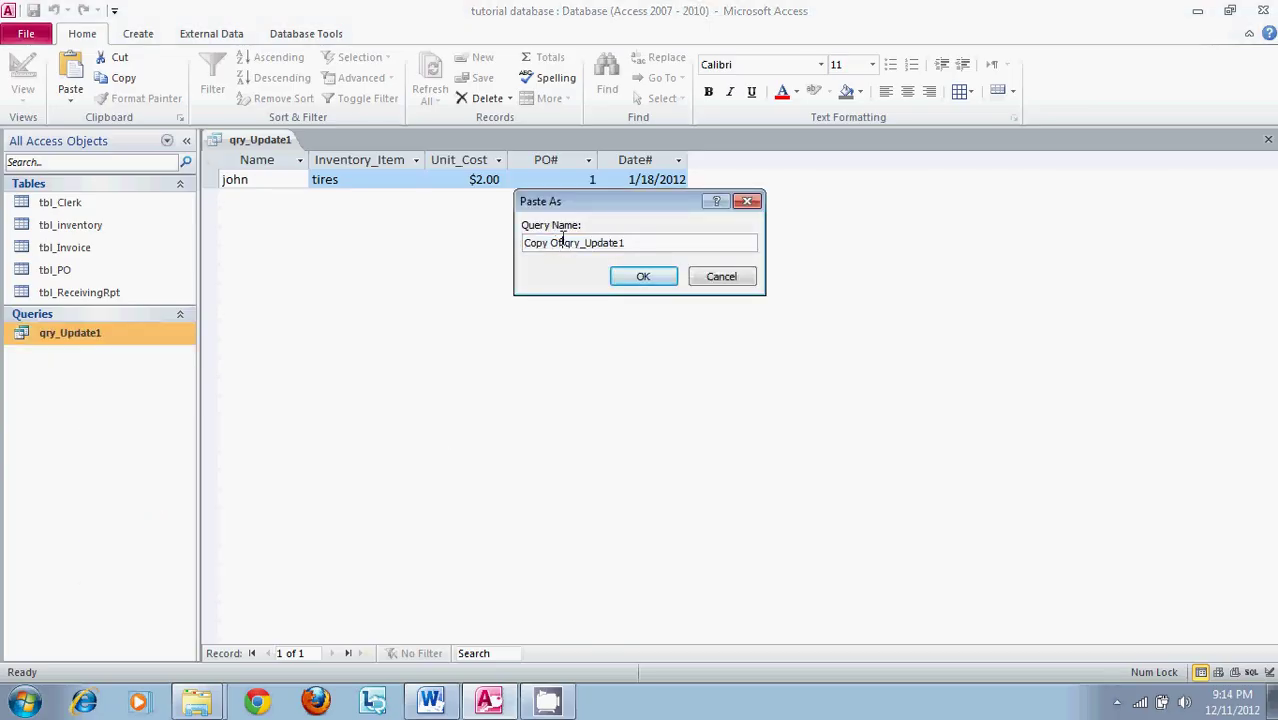
pyautogui.press('BackSpace')
pyautogui.press('BackSpace')
pyautogui.press('BackSpace')
pyautogui.press('BackSpace')
pyautogui.press('BackSpace')
pyautogui.press('BackSpace')
pyautogui.press('BackSpace')
pyautogui.press('BackSpace')
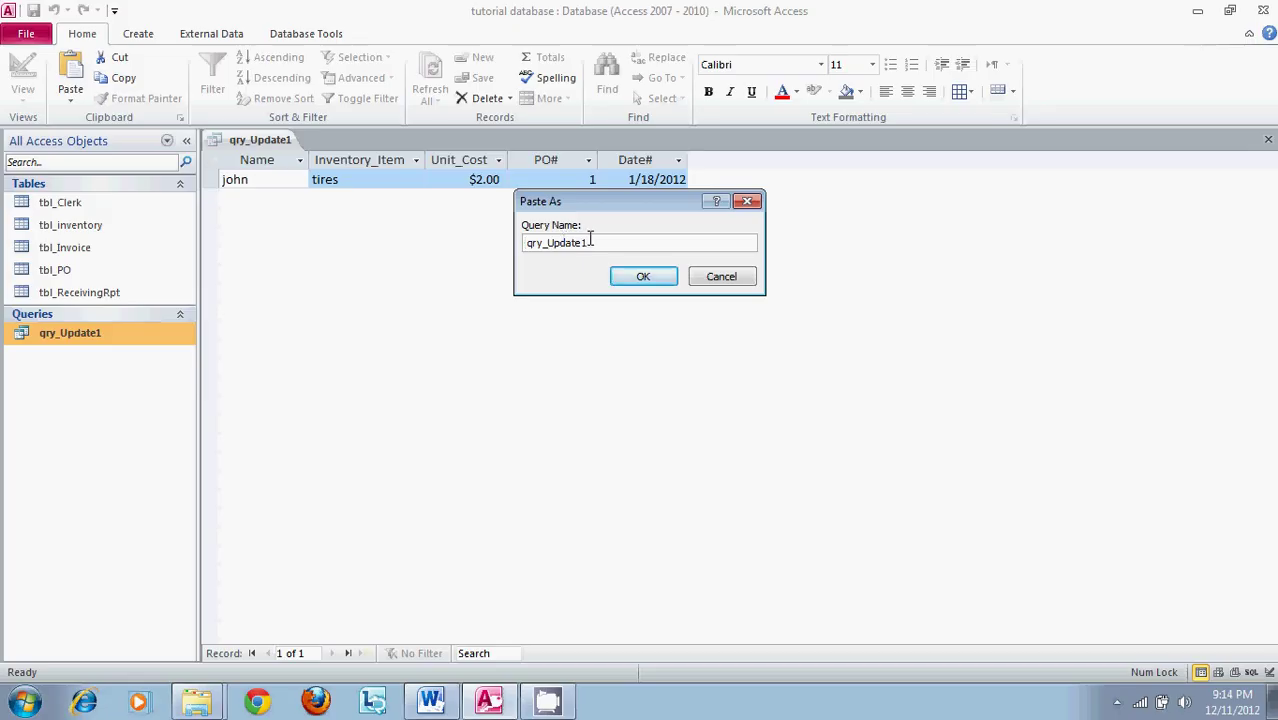
pyautogui.click(592, 242)
pyautogui.press('BackSpace')
pyautogui.write('2')
pyautogui.click(666, 276)
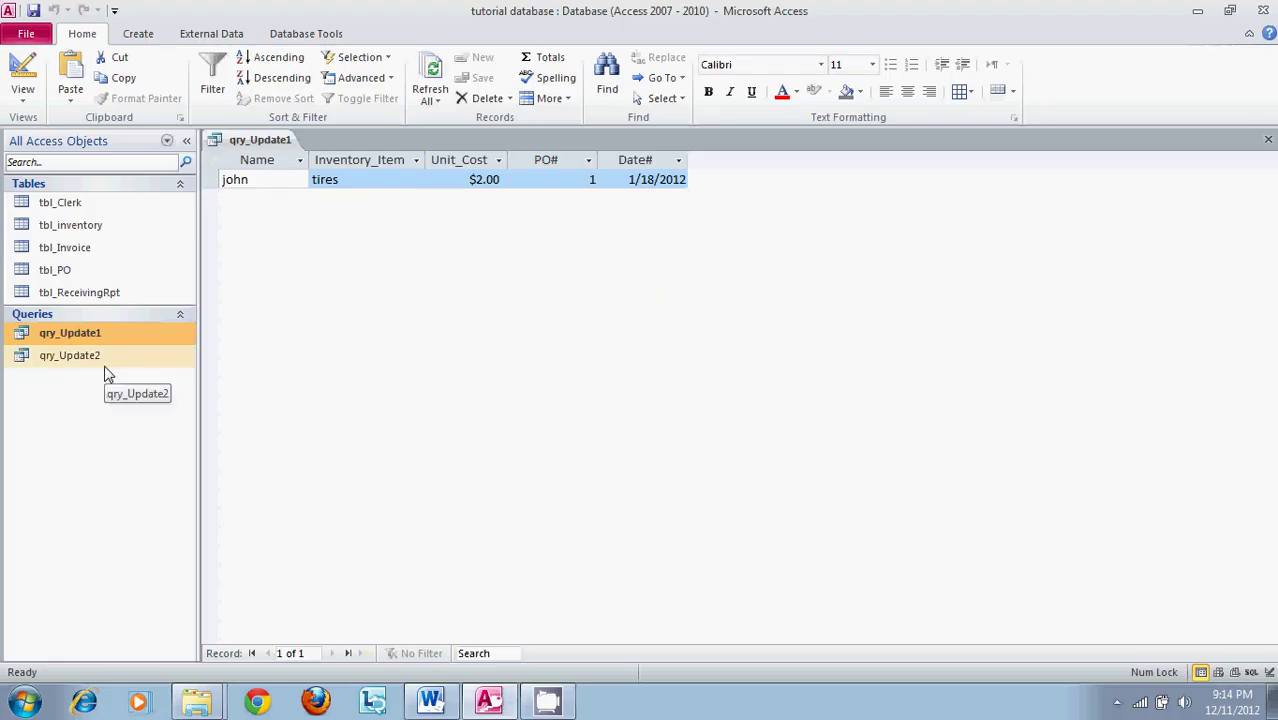
# Step: Close qry_Update1, then open qry_Update2 and switch it to Design View
pyautogui.click(1268, 139)
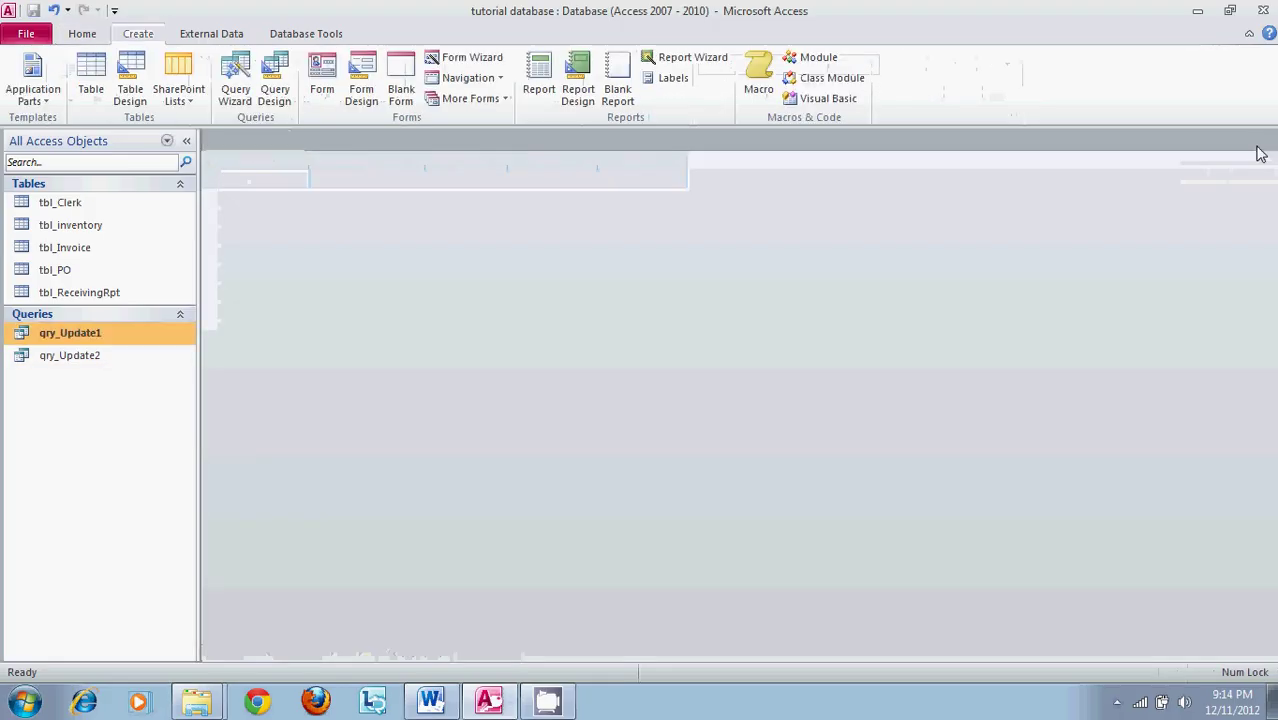
pyautogui.doubleClick(118, 366)
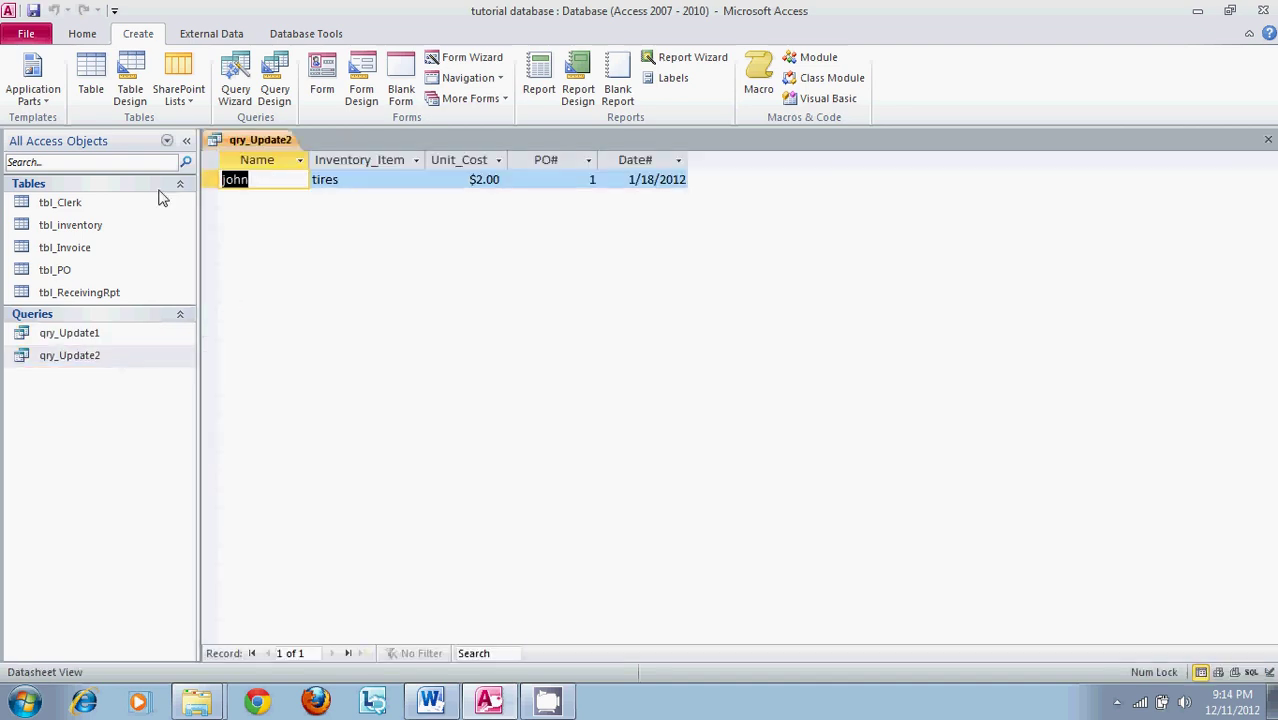
pyautogui.click(86, 40)
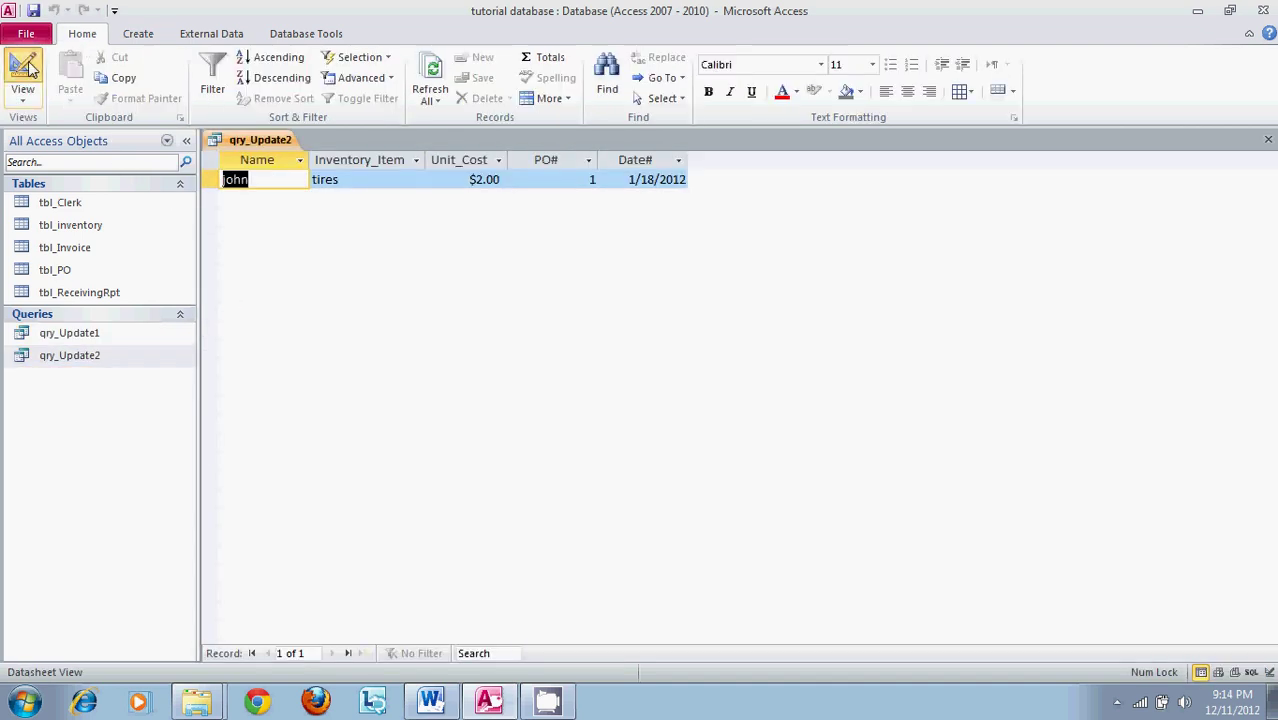
pyautogui.click(24, 66)
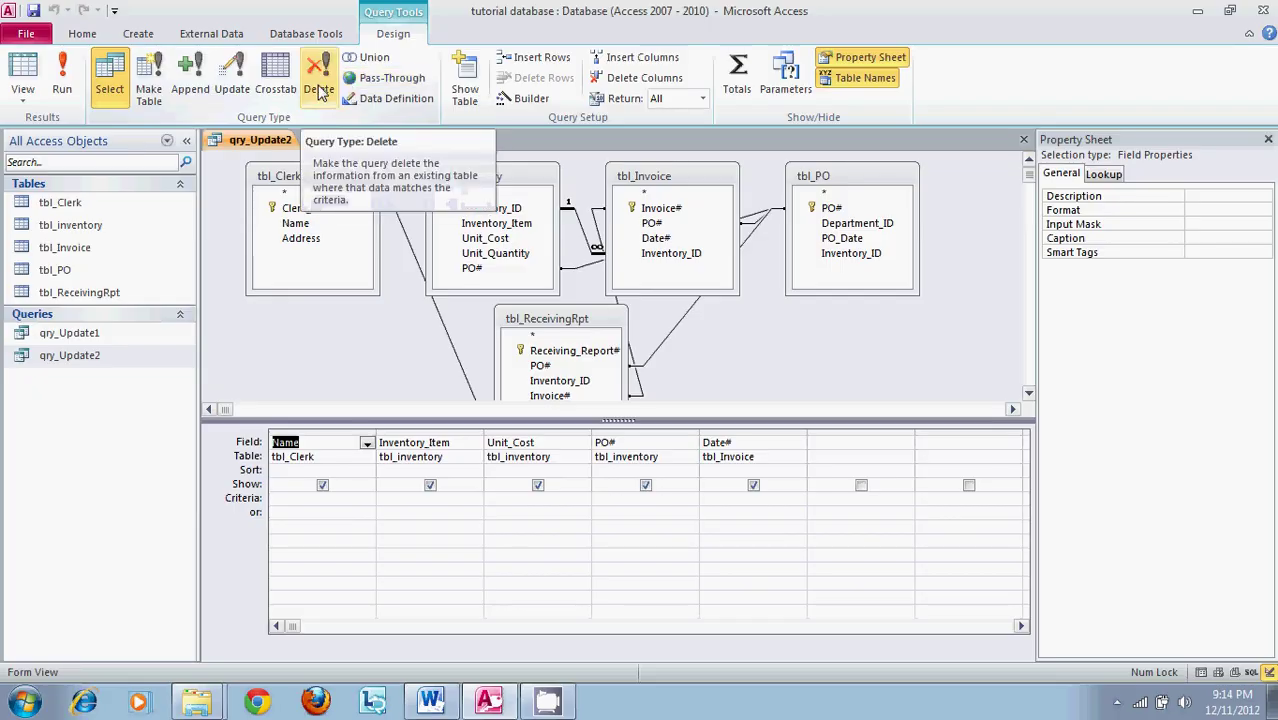
# Step: Make qry_Update2 an update query setting Unit_Cost to 100 where below 2, and run it
pyautogui.click(236, 78)
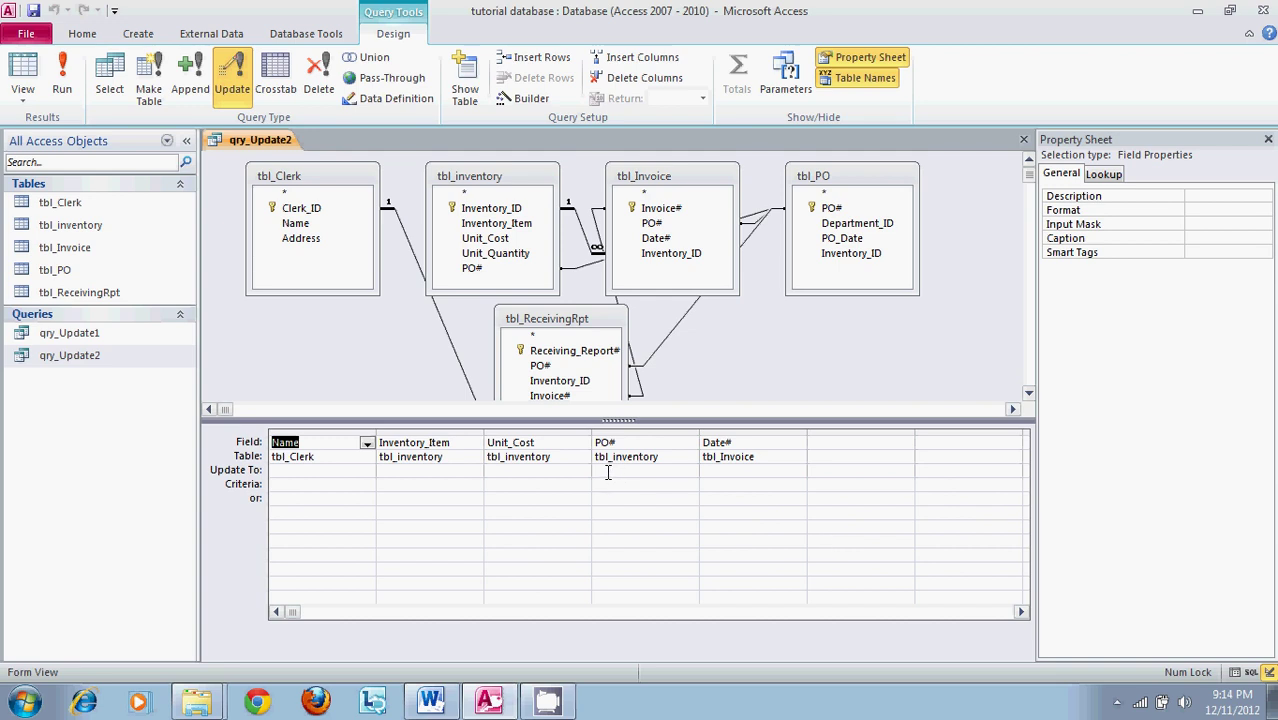
pyautogui.click(559, 474)
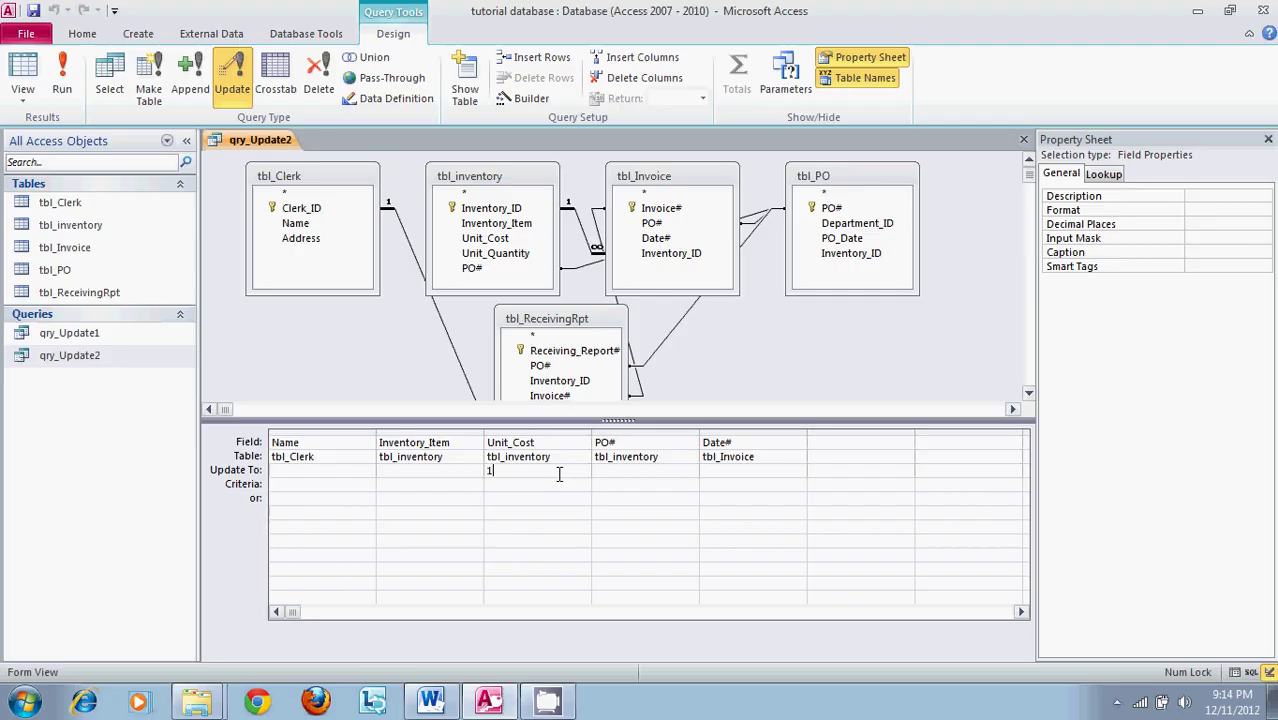
pyautogui.write('00')
pyautogui.click(549, 489)
pyautogui.write('<2')
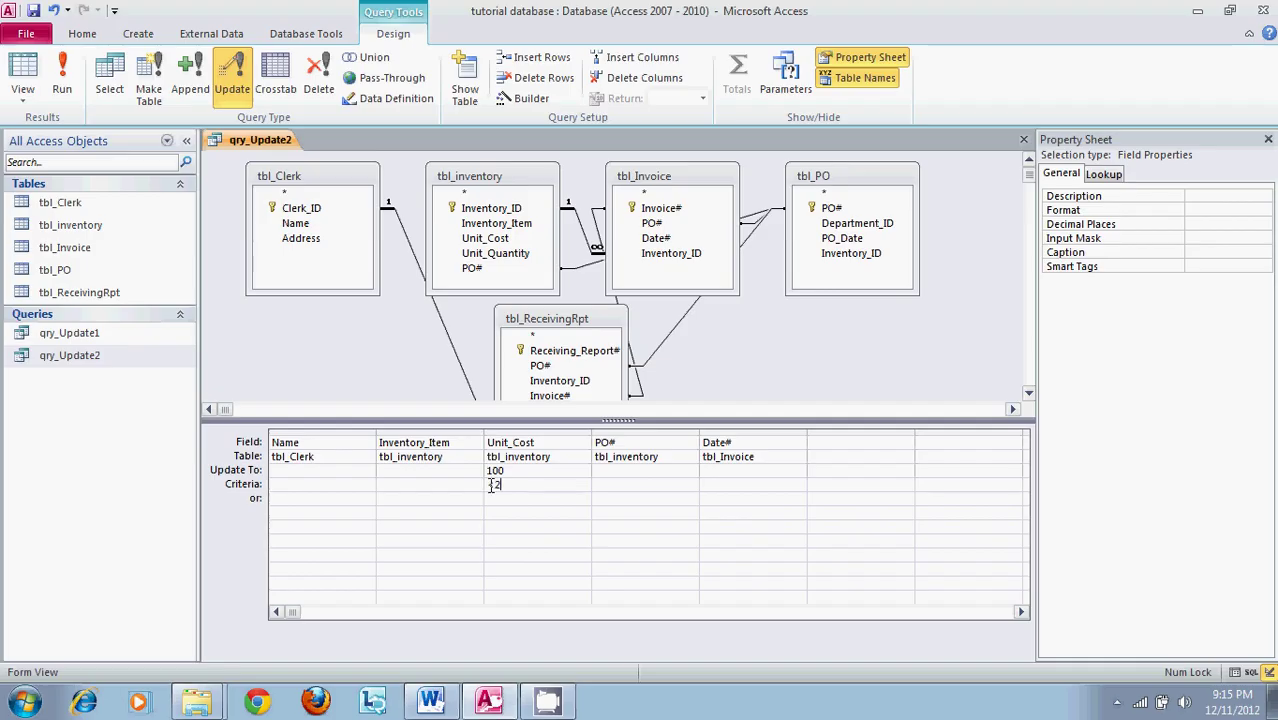
pyautogui.click(68, 92)
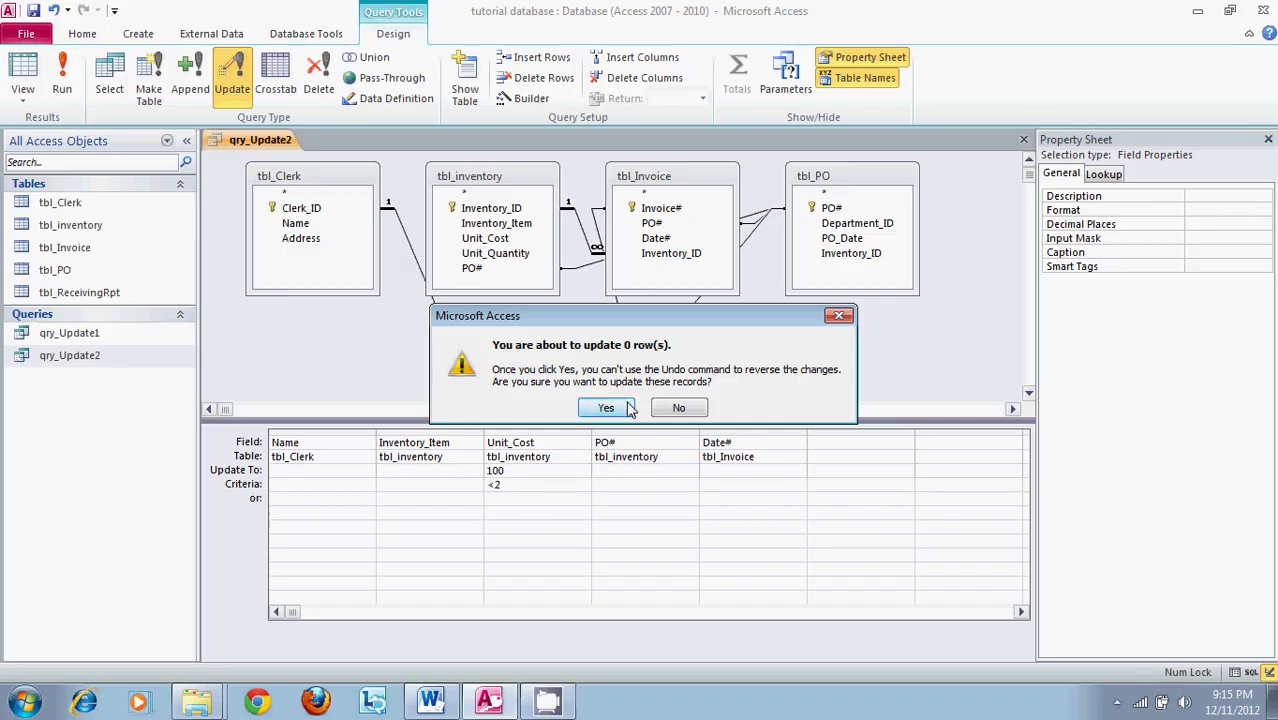
pyautogui.click(660, 409)
# Step: Change the Unit_Cost criterion to =2 and run the update on the one matching row
pyautogui.click(529, 485)
pyautogui.press('BackSpace')
pyautogui.press('BackSpace')
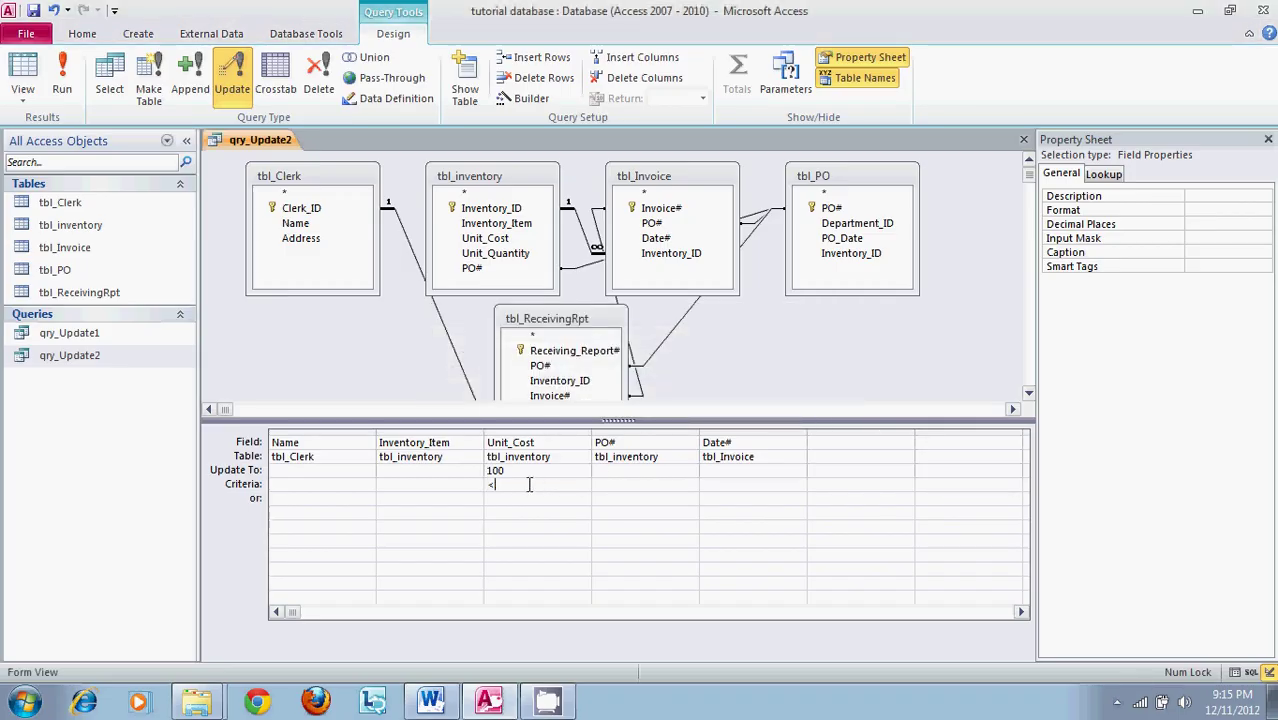
pyautogui.write('=2')
pyautogui.click(66, 75)
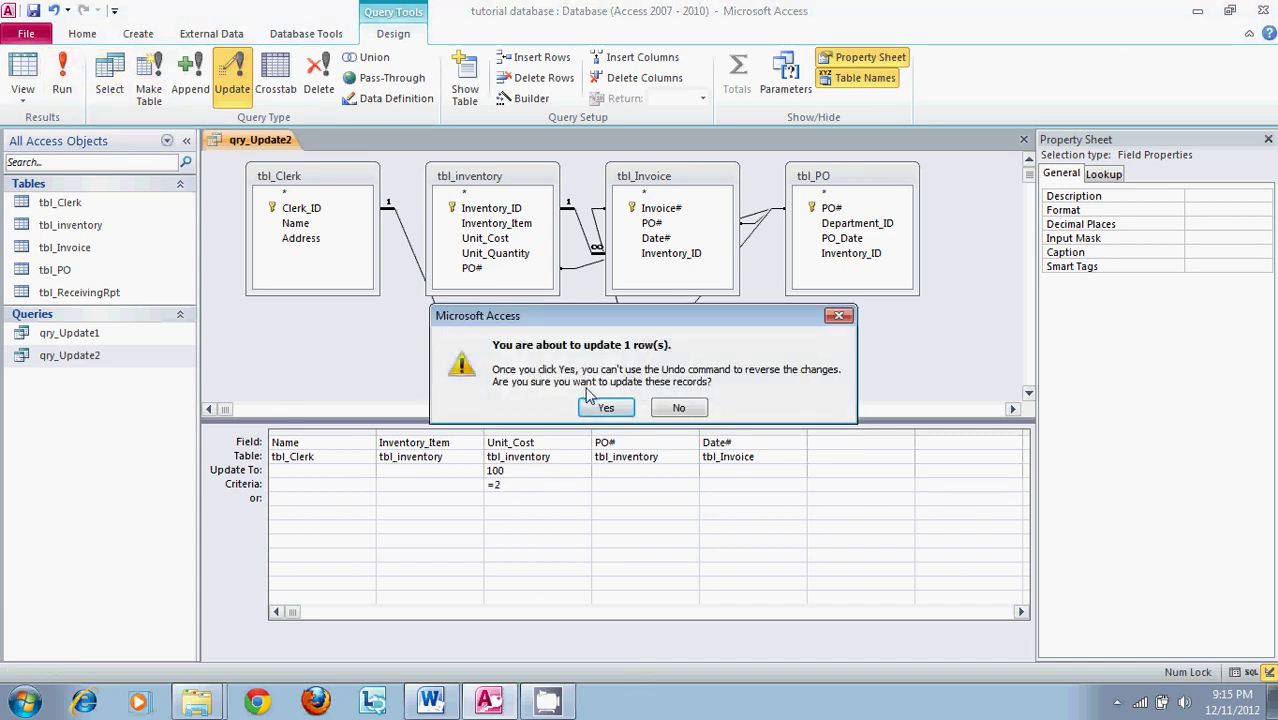
pyautogui.click(624, 408)
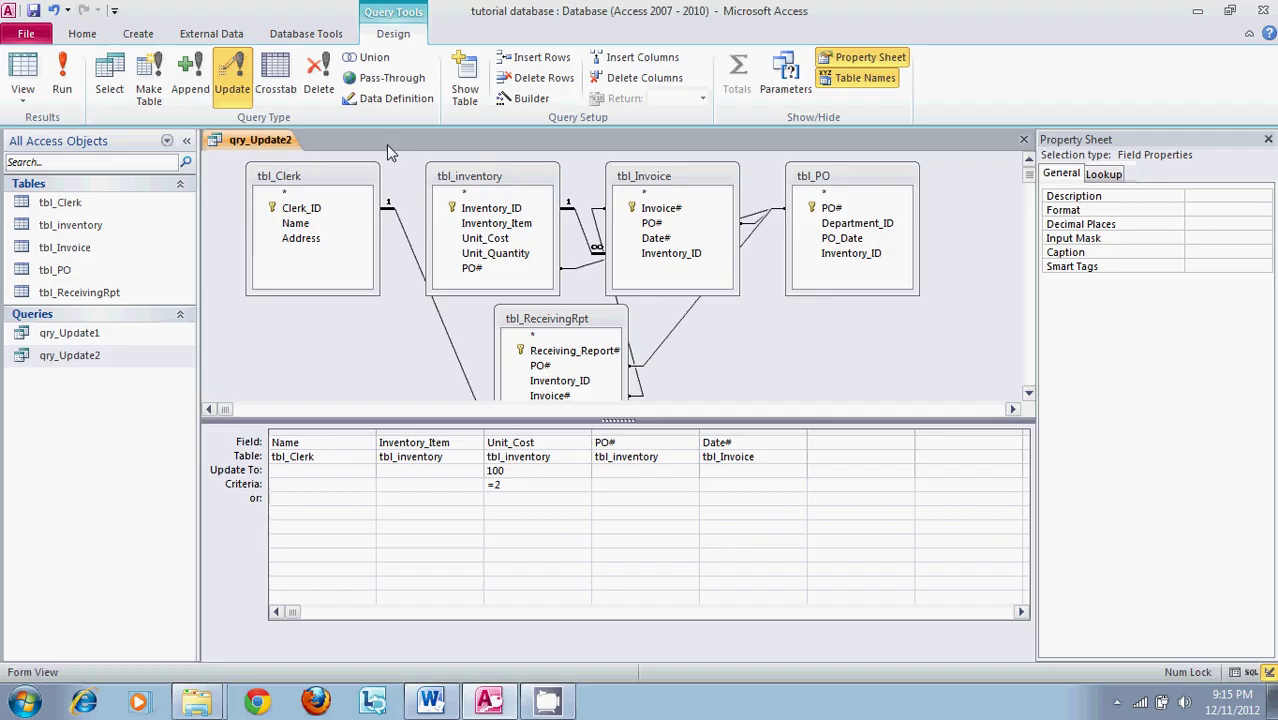
# Step: Close and save qry_Update2, then open the qry_Update1 datasheet to check the result
pyautogui.click(1023, 139)
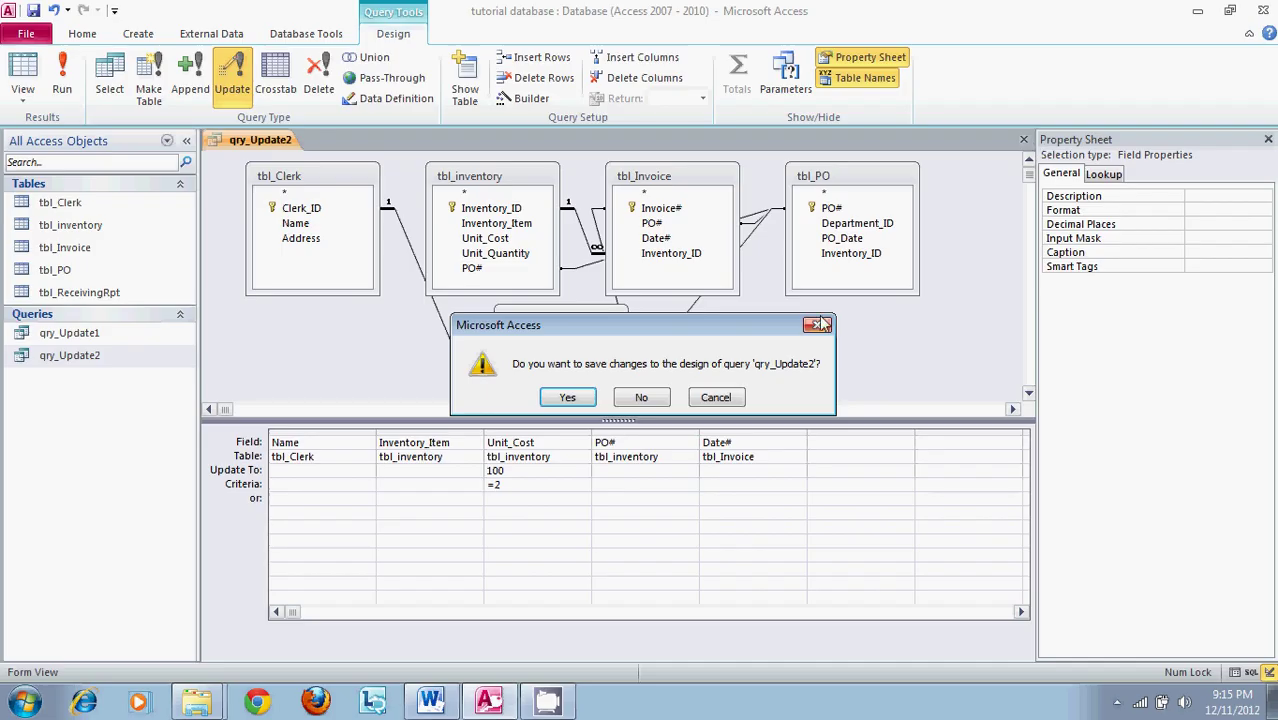
pyautogui.click(568, 397)
pyautogui.doubleClick(70, 333)
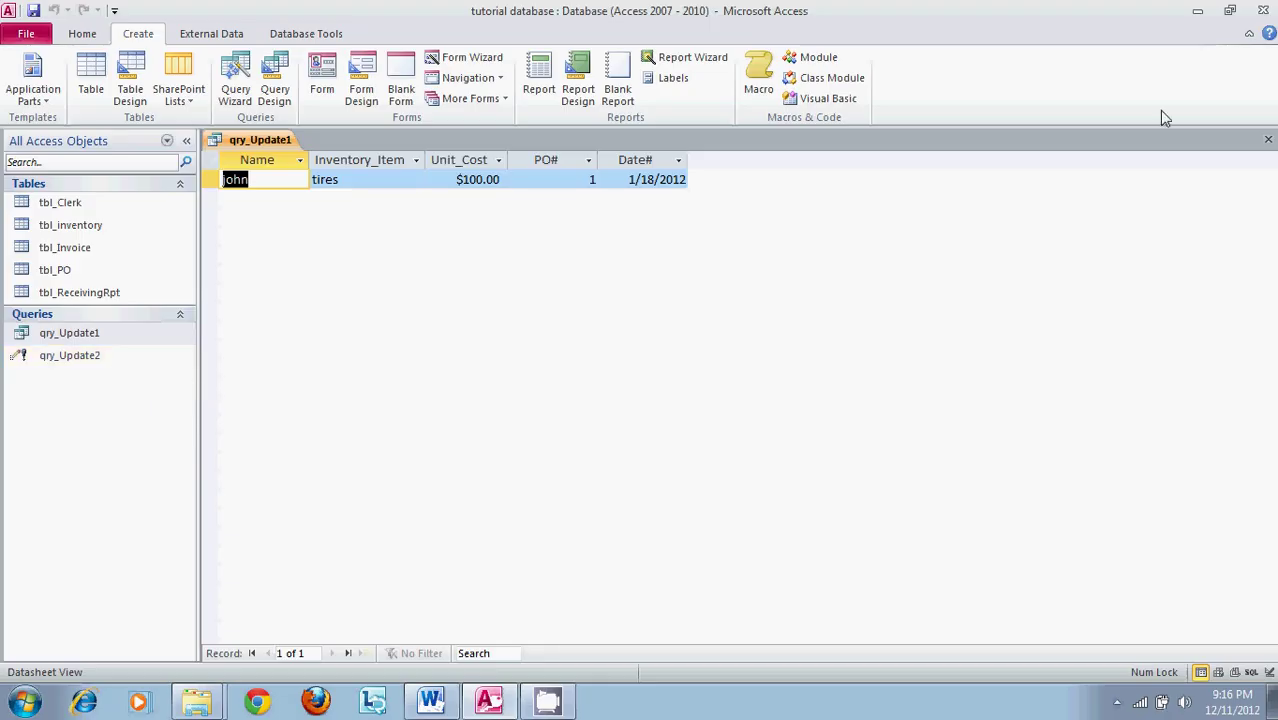
# Step: Close qry_Update1 and open qry_Update2 in Design View without running the update
pyautogui.click(1268, 139)
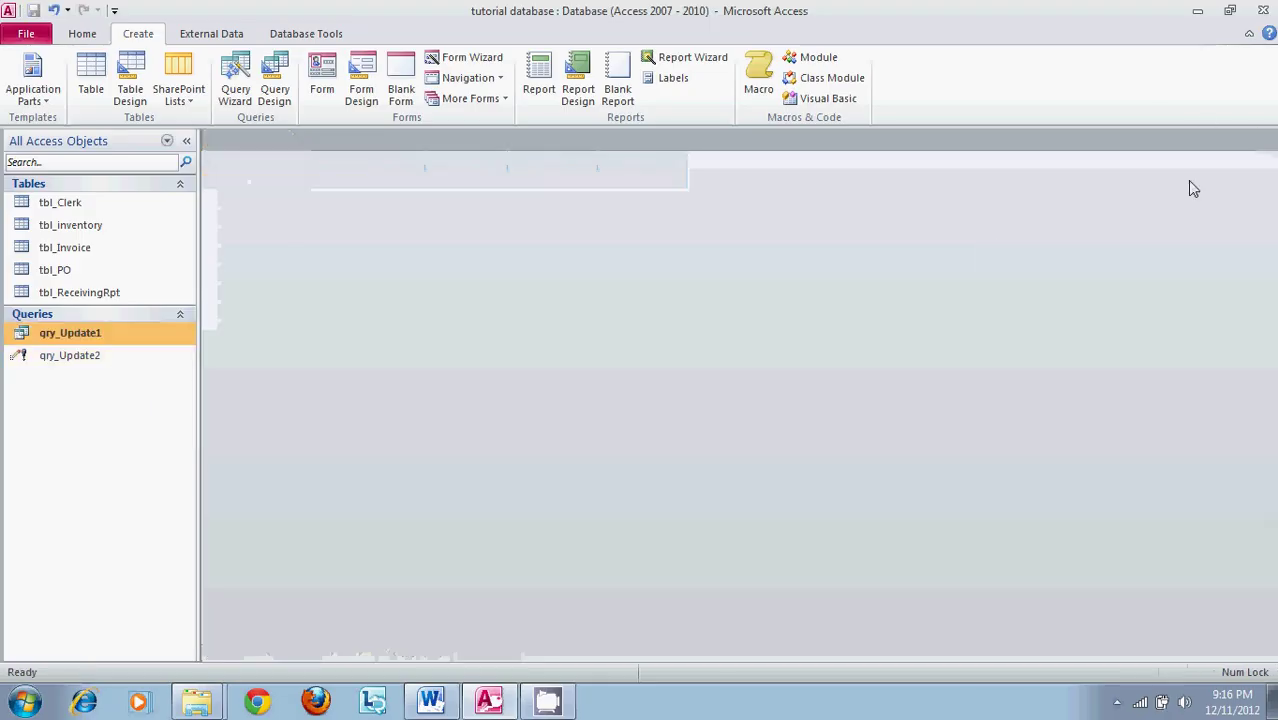
pyautogui.doubleClick(121, 362)
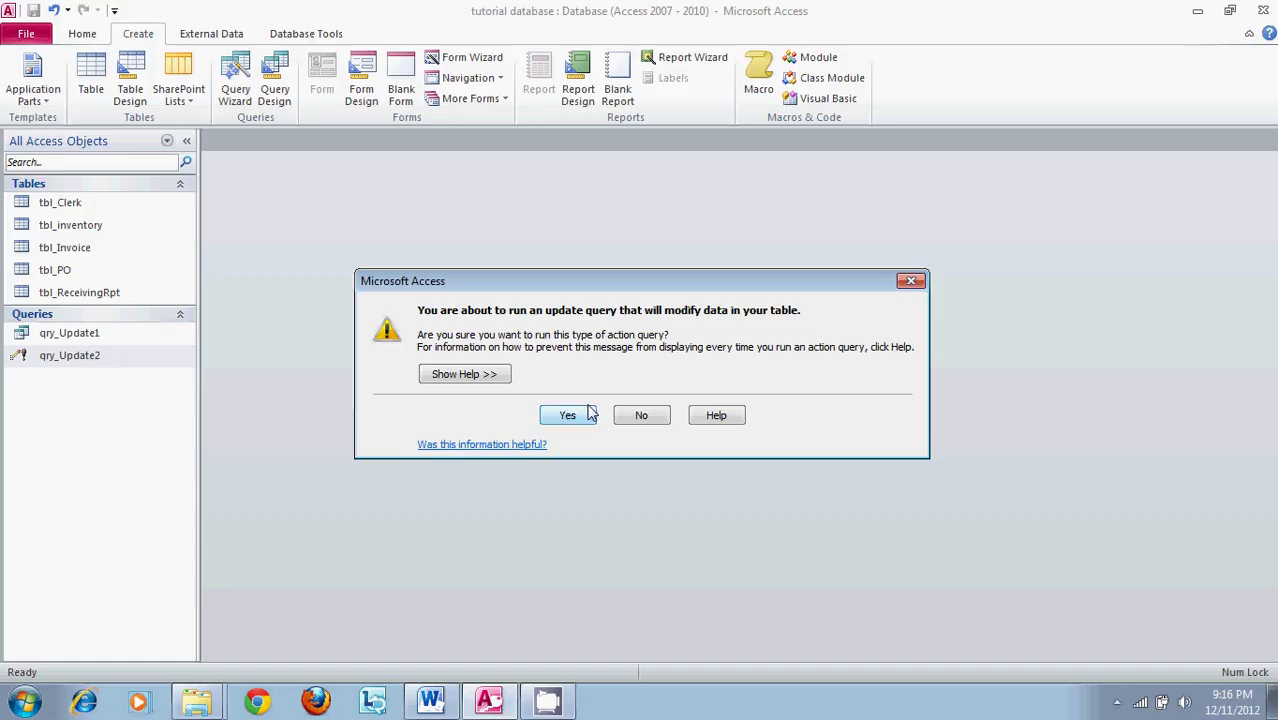
pyautogui.click(642, 416)
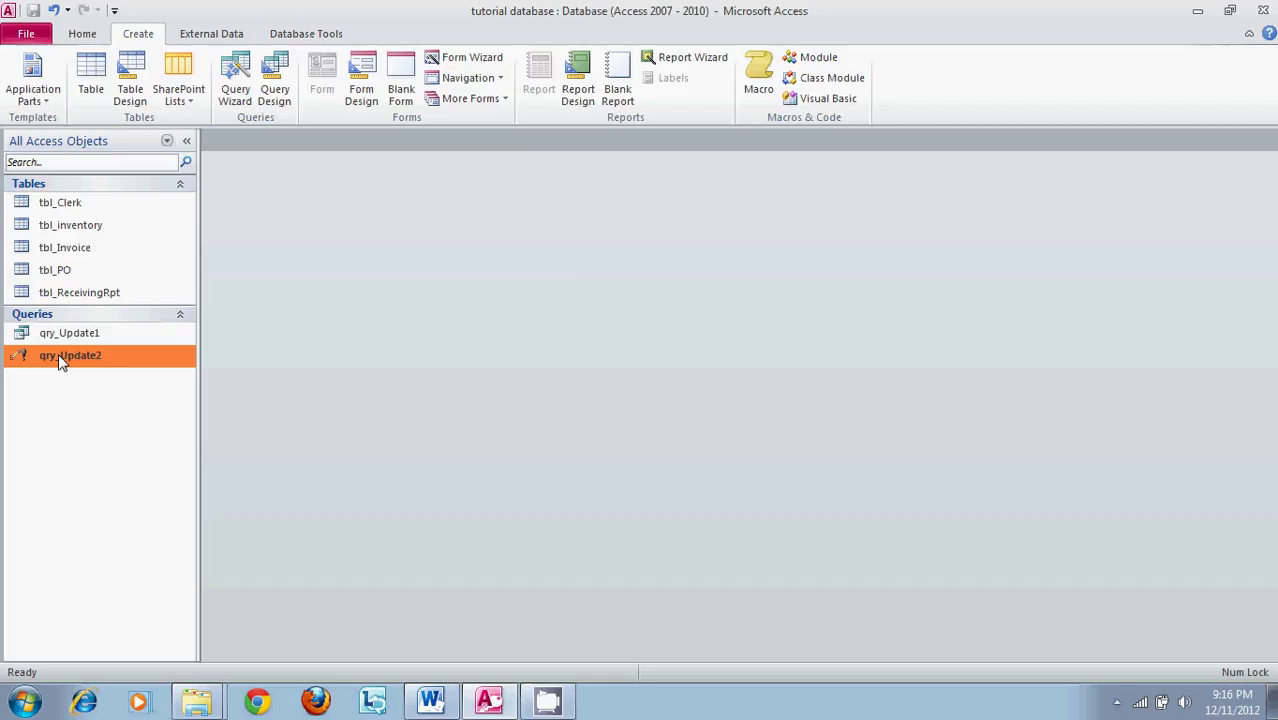
pyautogui.rightClick(58, 353)
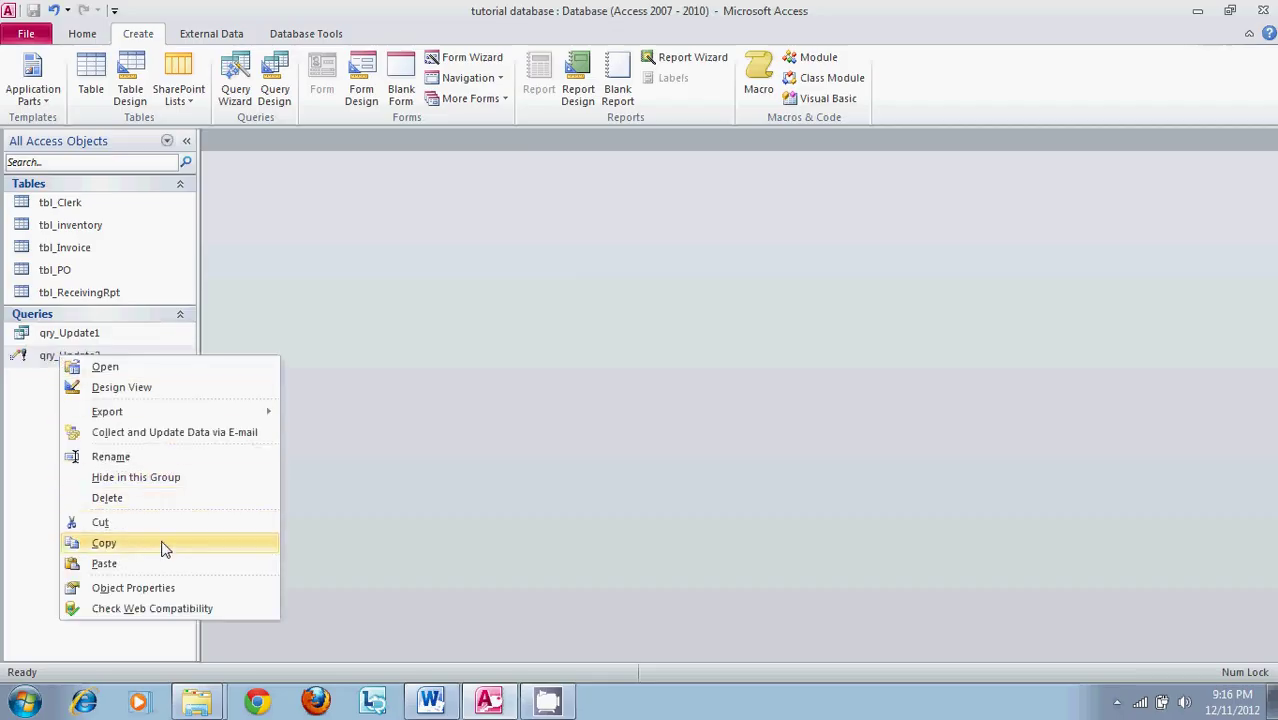
pyautogui.click(193, 389)
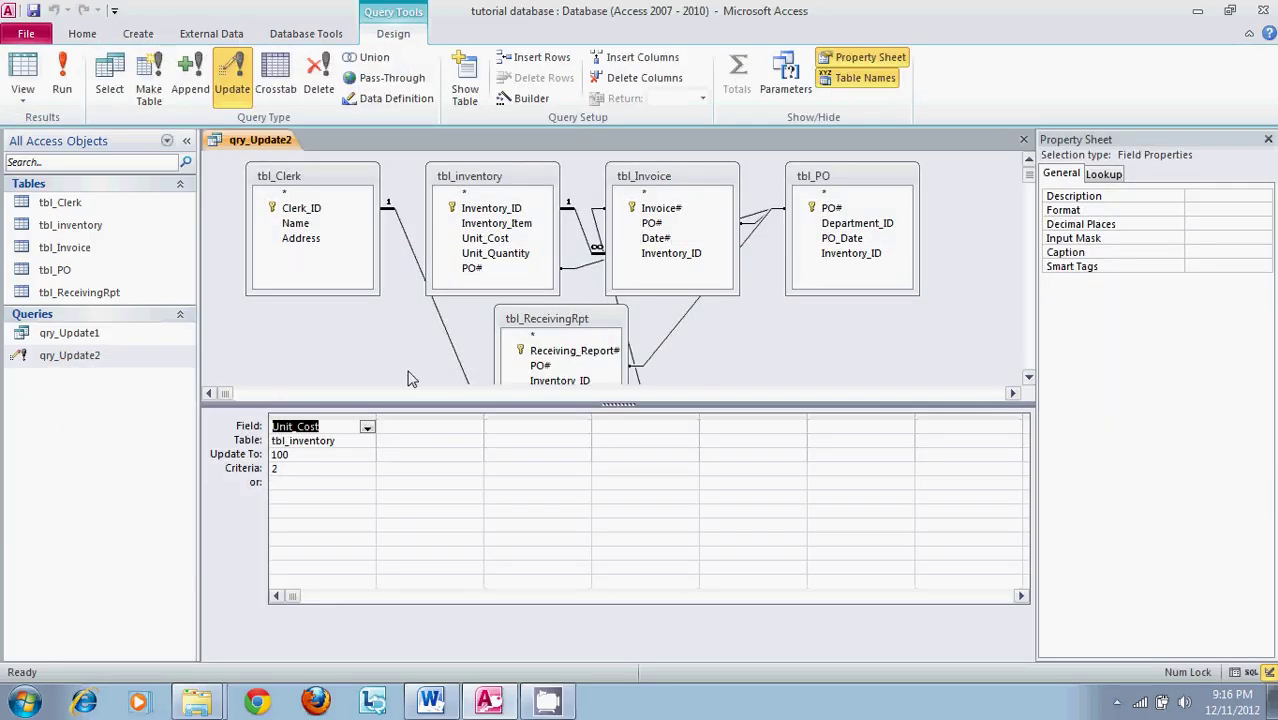
# Step: Clear the criterion, set Unit_Cost's Update To to 1, run it on one row and save
pyautogui.click(317, 468)
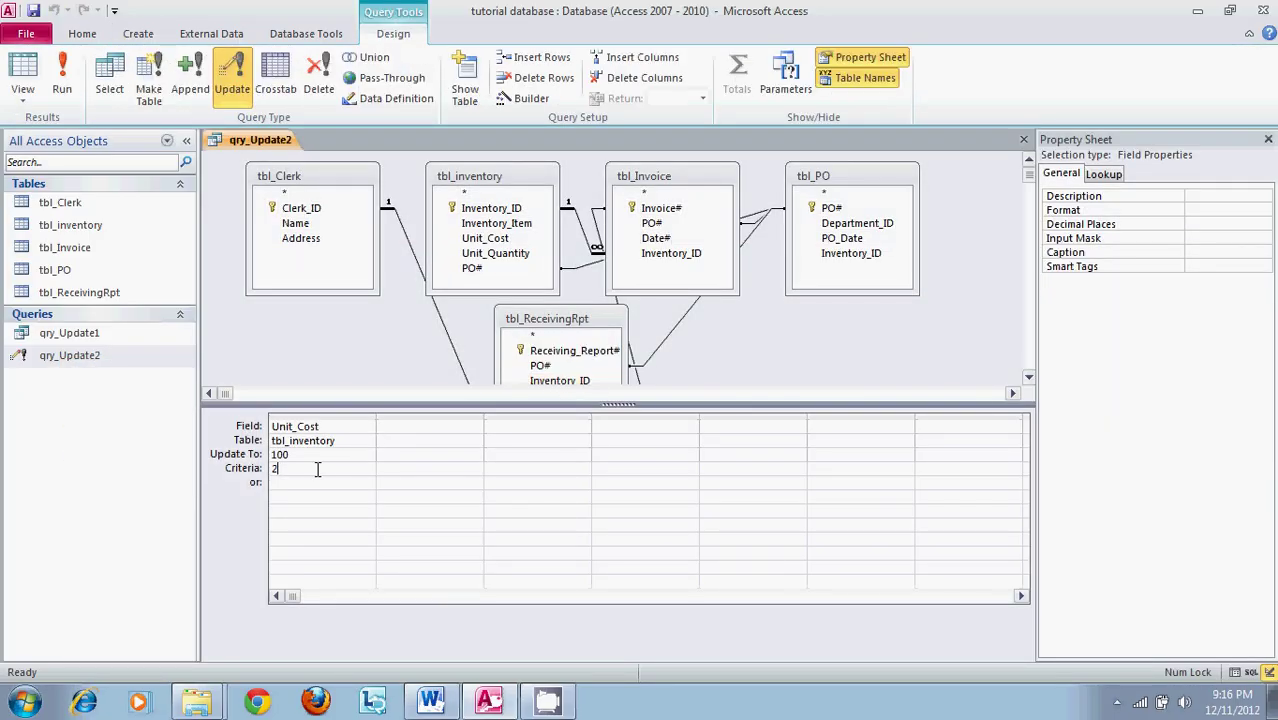
pyautogui.press('BackSpace')
pyautogui.click(321, 456)
pyautogui.press('BackSpace')
pyautogui.press('BackSpace')
pyautogui.press('BackSpace')
pyautogui.write('1')
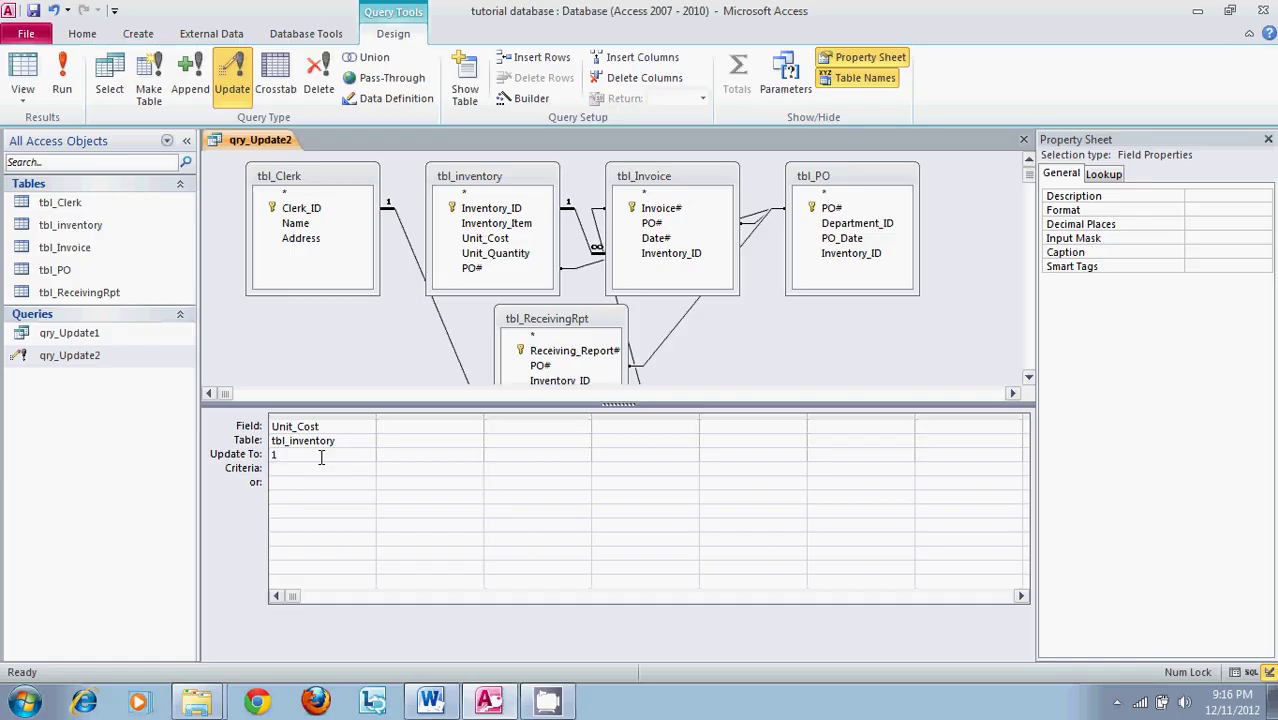
pyautogui.click(62, 78)
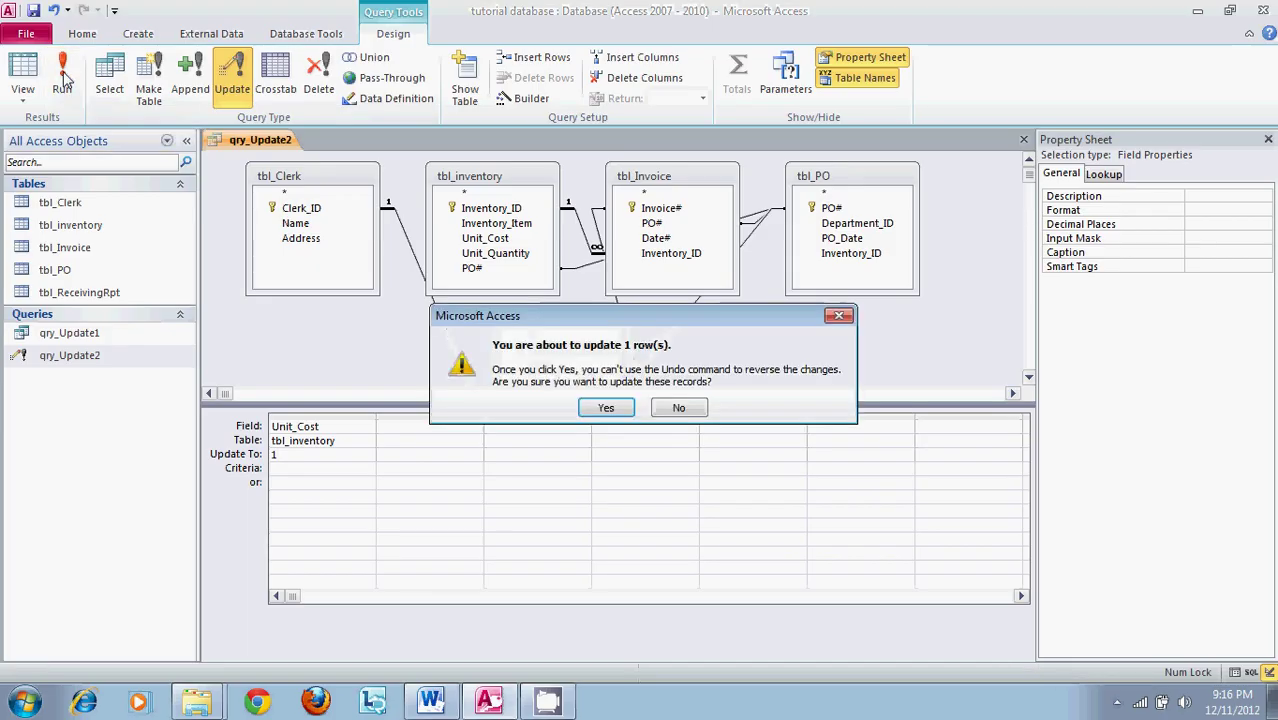
pyautogui.click(606, 408)
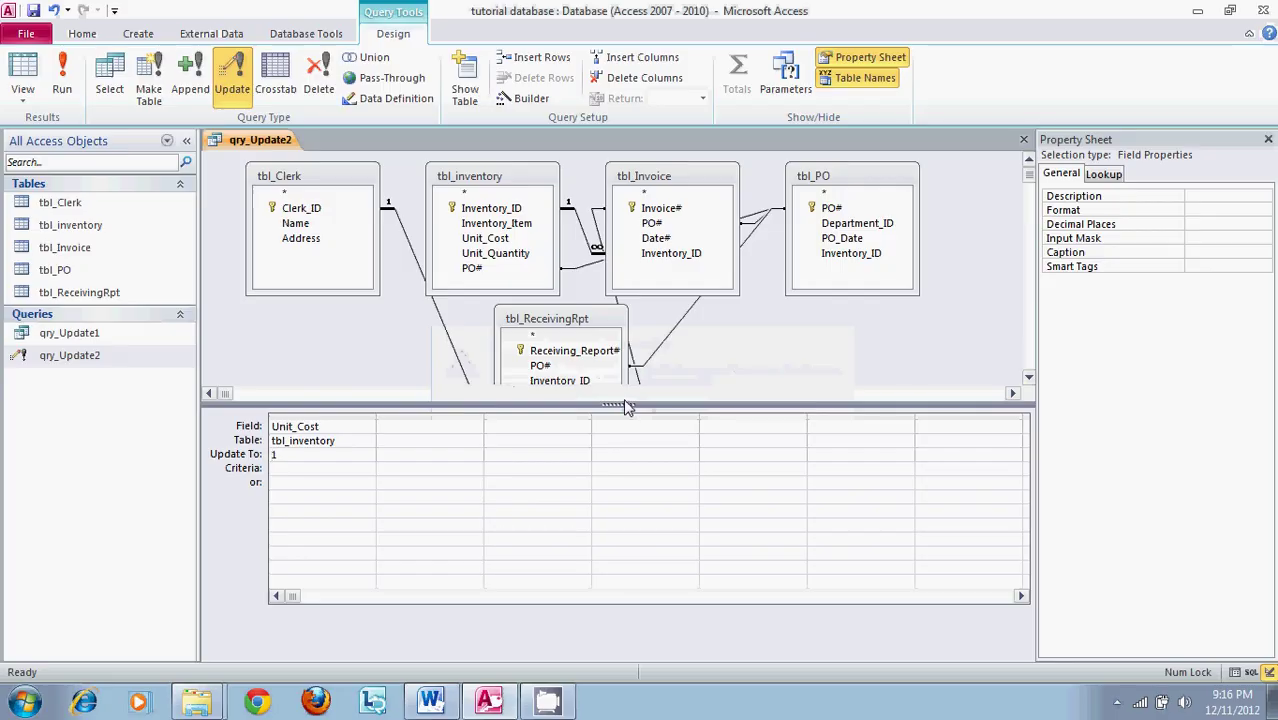
pyautogui.click(1023, 140)
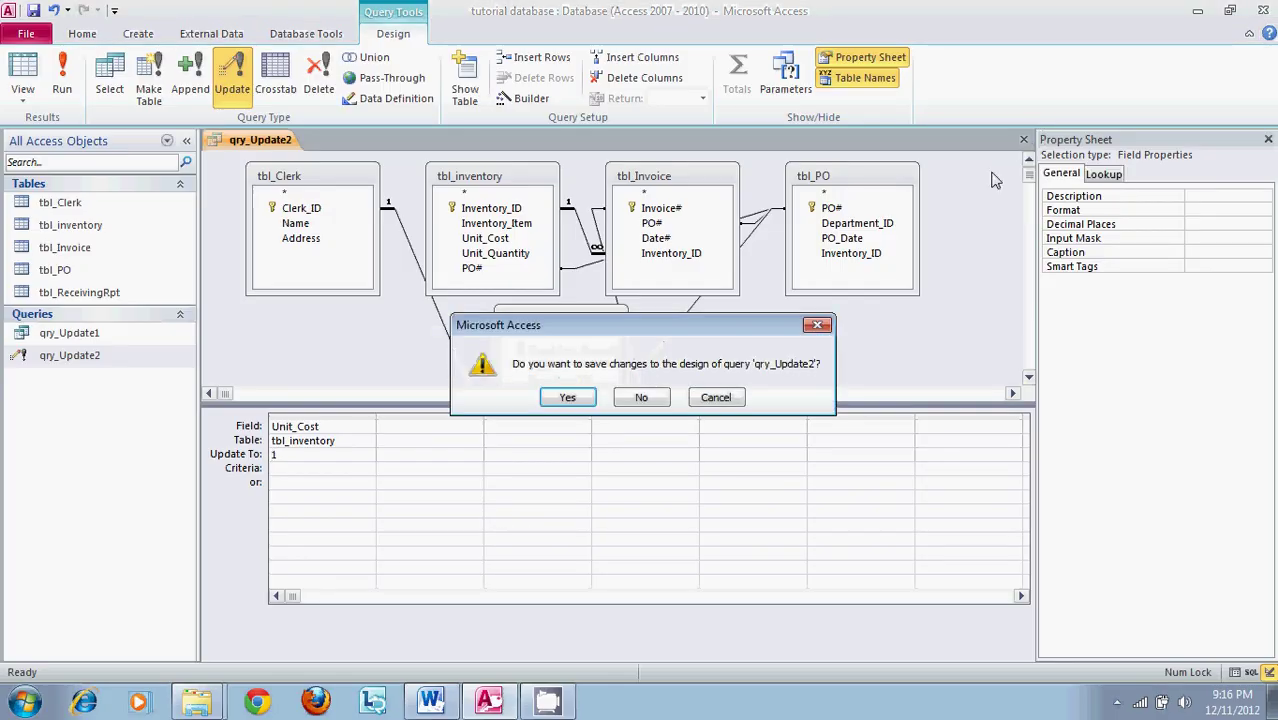
pyautogui.click(567, 397)
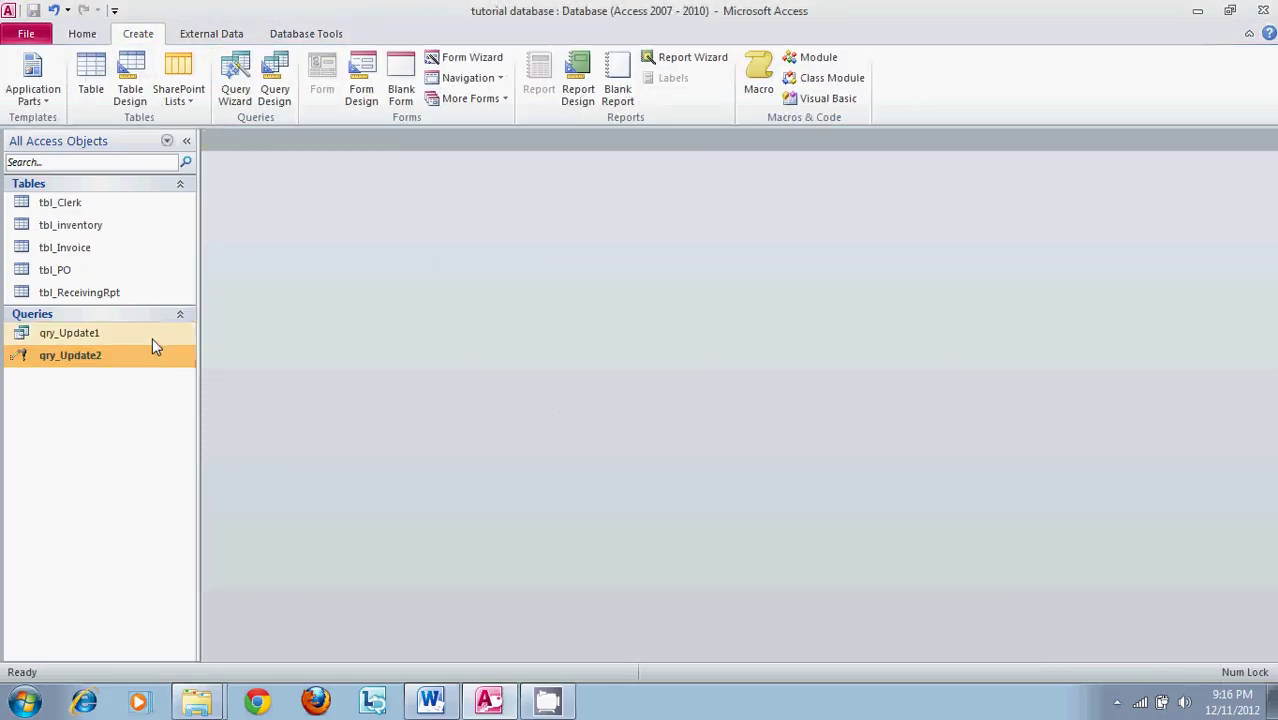
# Step: Open the qry_Update1 datasheet to check that the tires Unit_Cost reads $1.00
pyautogui.doubleClick(152, 338)
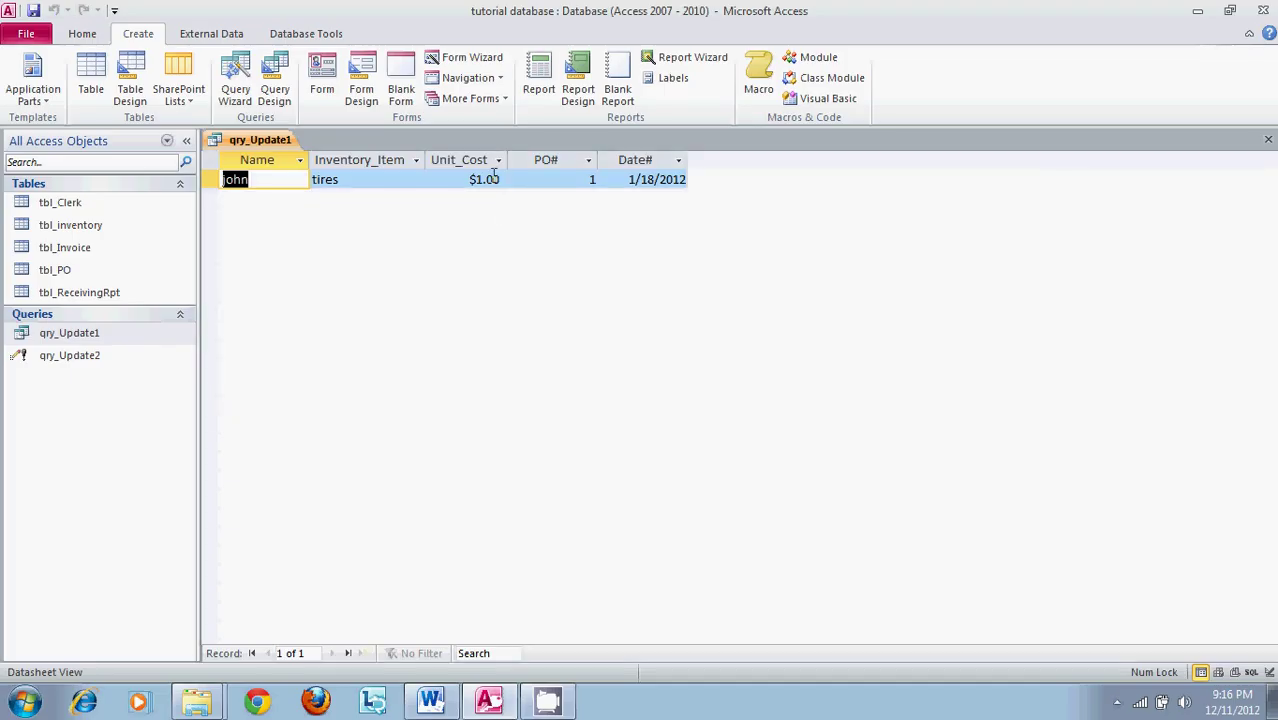